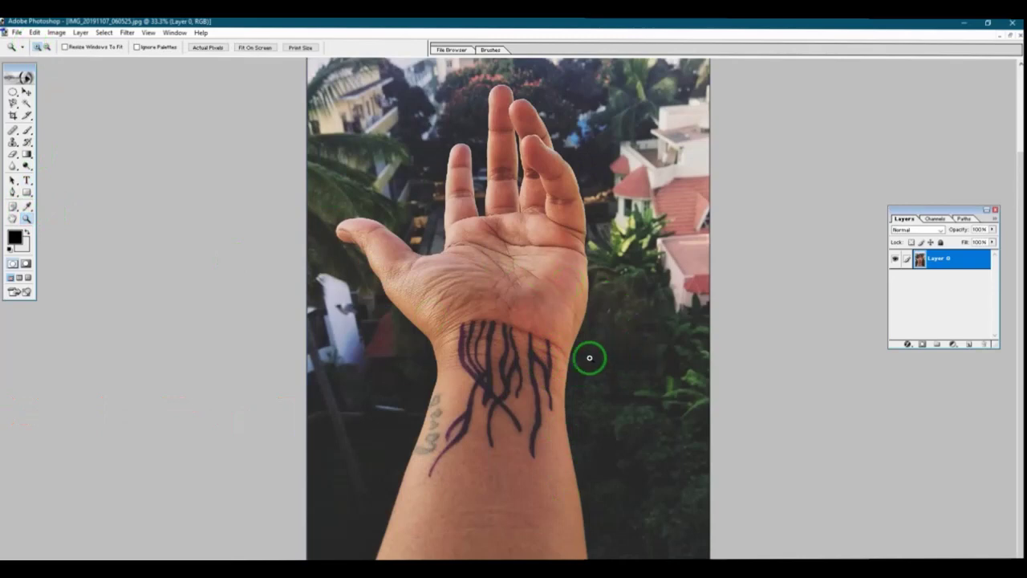
# Start a Pen tool path on the little-finger side of the wrist and trace up the palm's outer edge to the little finger's base.
pyautogui.click(614, 431)
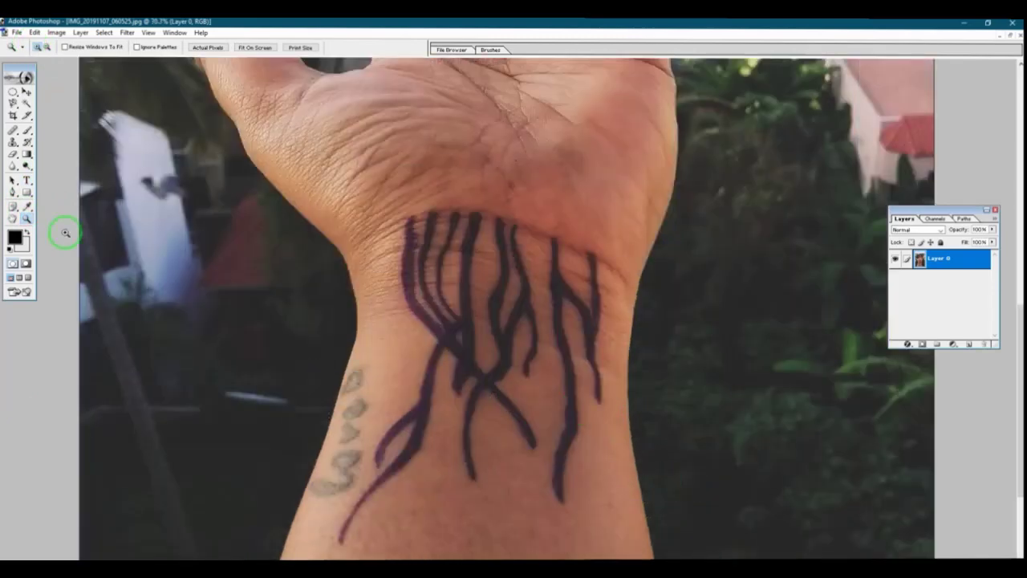
pyautogui.click(13, 193)
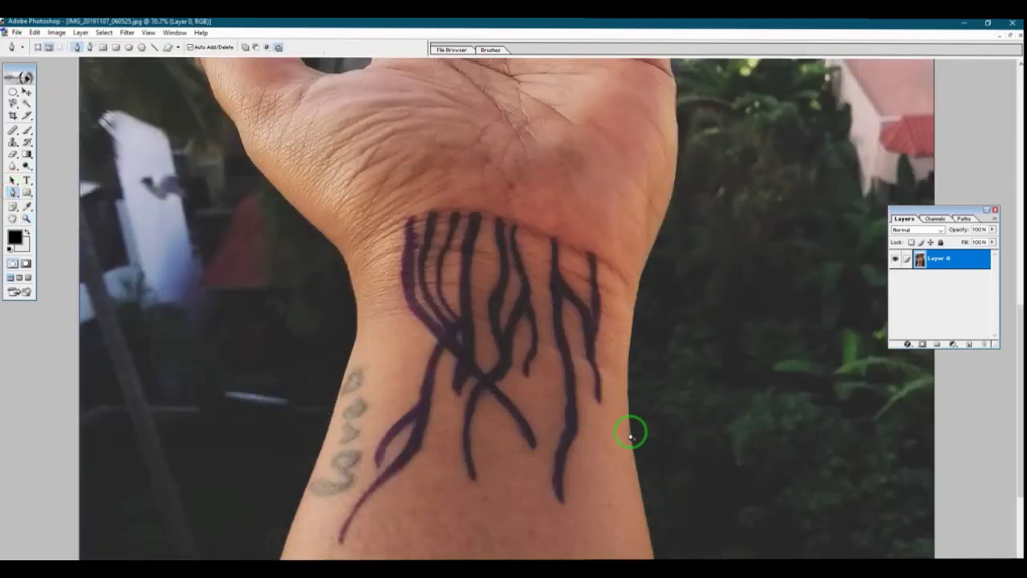
pyautogui.click(630, 432)
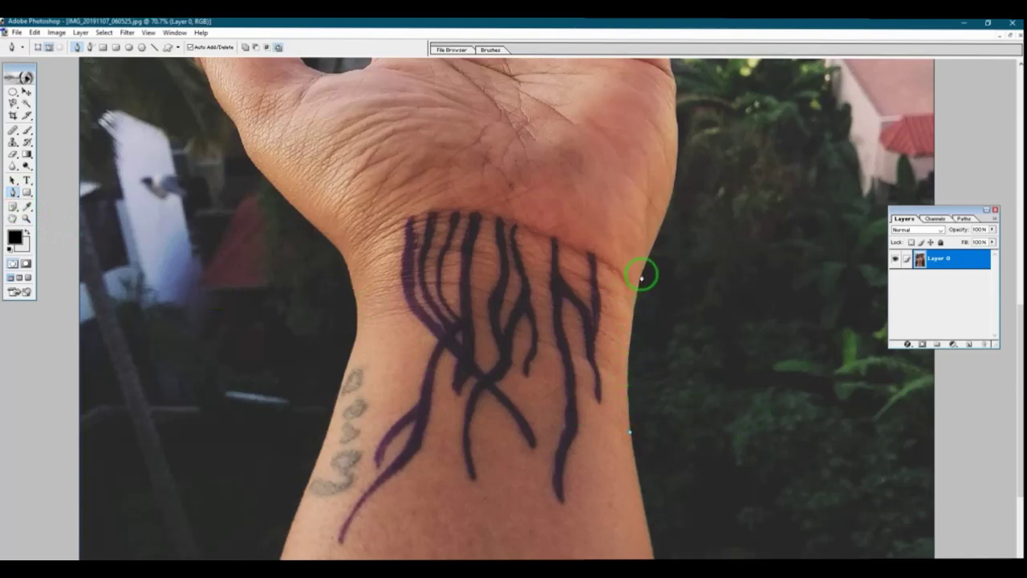
pyautogui.moveTo(642, 273); pyautogui.dragTo(647, 402)
pyautogui.keyDown('alt'); pyautogui.click(641, 275); pyautogui.keyUp('alt')
pyautogui.moveTo(675, 298); pyautogui.dragTo(670, 238)
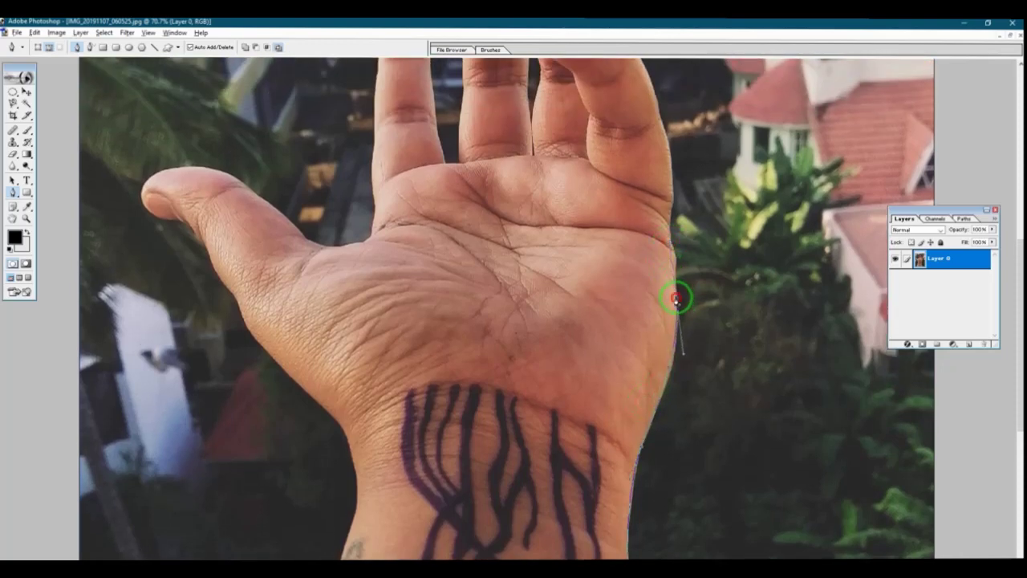
pyautogui.scroll(2, 676, 298)
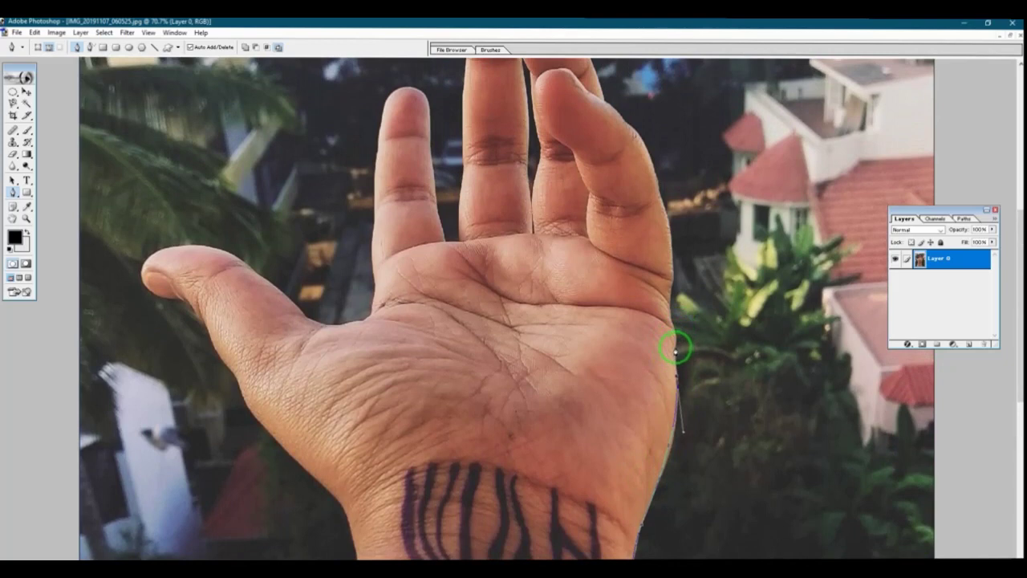
pyautogui.moveTo(680, 294); pyautogui.dragTo(666, 363)
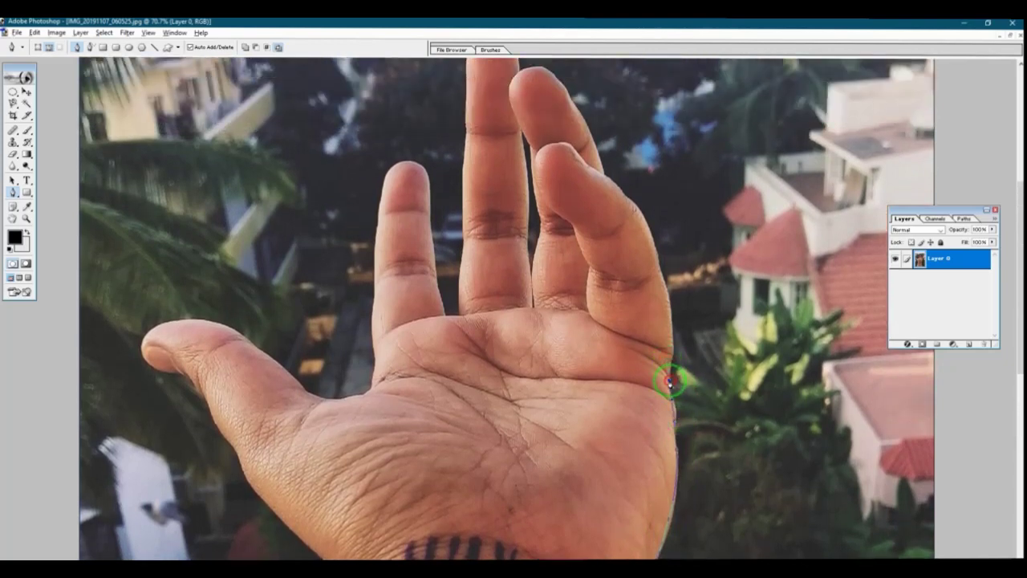
# Continue the path with curved anchors along the little finger's outer edge to where it meets the ring finger.
pyautogui.scroll(2, 670, 382)
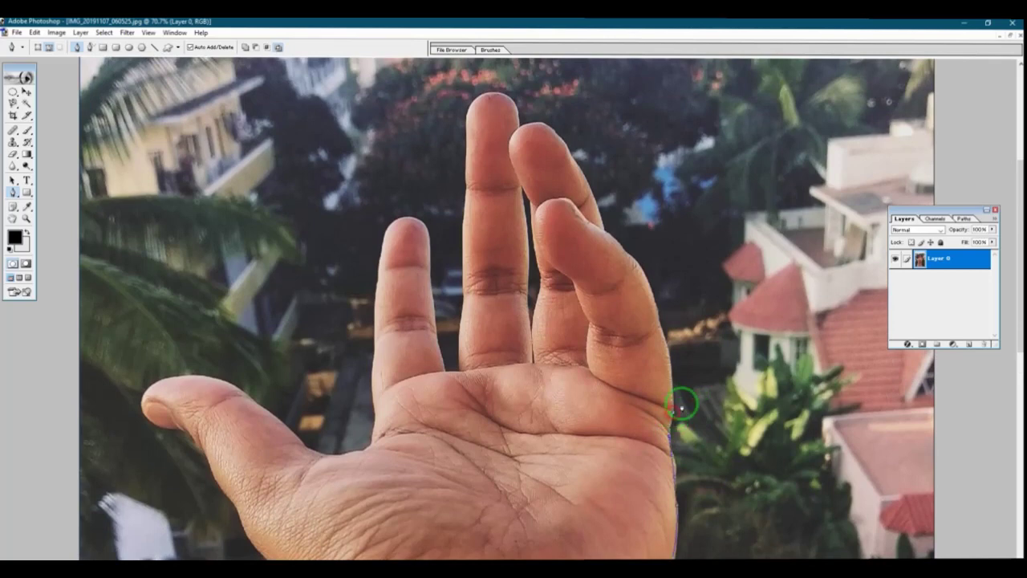
pyautogui.scroll(1, 674, 410)
pyautogui.moveTo(661, 367); pyautogui.dragTo(647, 336)
pyautogui.keyDown('alt'); pyautogui.click(661, 367); pyautogui.keyUp('alt')
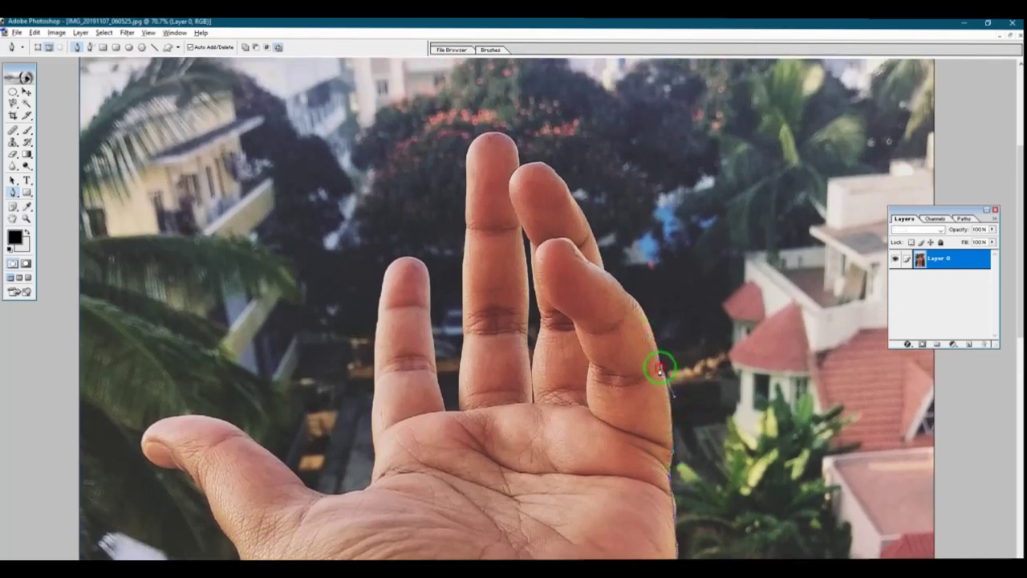
pyautogui.moveTo(668, 372); pyautogui.dragTo(661, 367)
pyautogui.scroll(2, 610, 357)
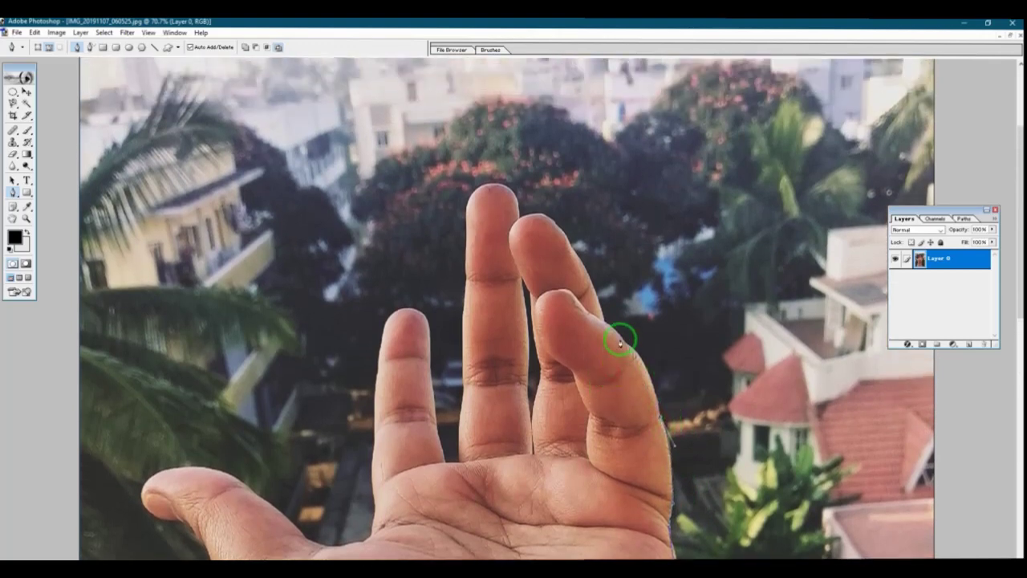
pyautogui.moveTo(624, 345)
pyautogui.mouseDown()
pyautogui.moveTo(593, 329)
pyautogui.moveTo(615, 321)
pyautogui.moveTo(592, 319)
pyautogui.mouseUp()
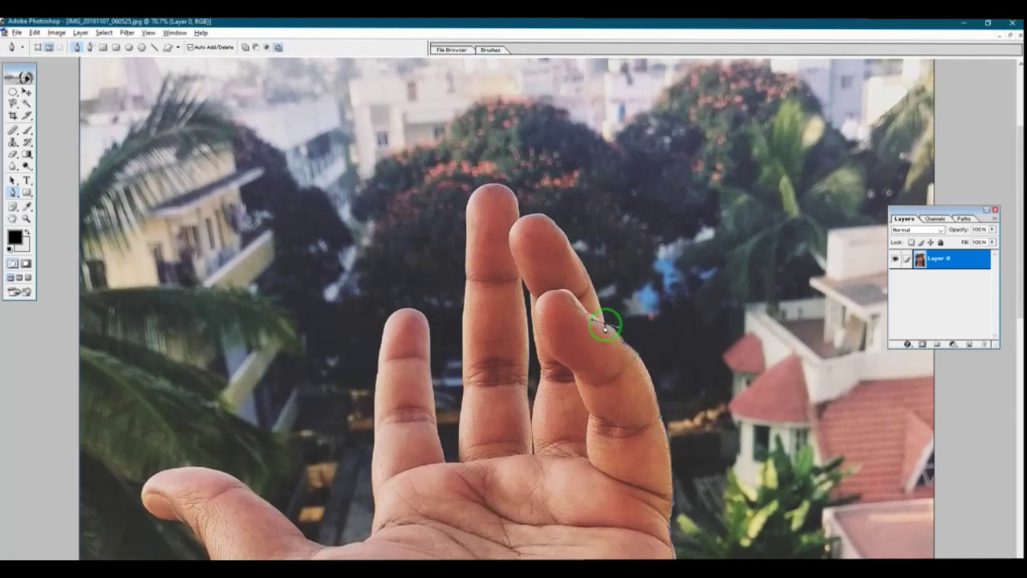
pyautogui.keyDown('alt'); pyautogui.click(603, 325); pyautogui.keyUp('alt')
# Trace the ring finger's exposed outer edge and rounded tip to its junction with the middle finger.
pyautogui.scroll(1, 568, 274)
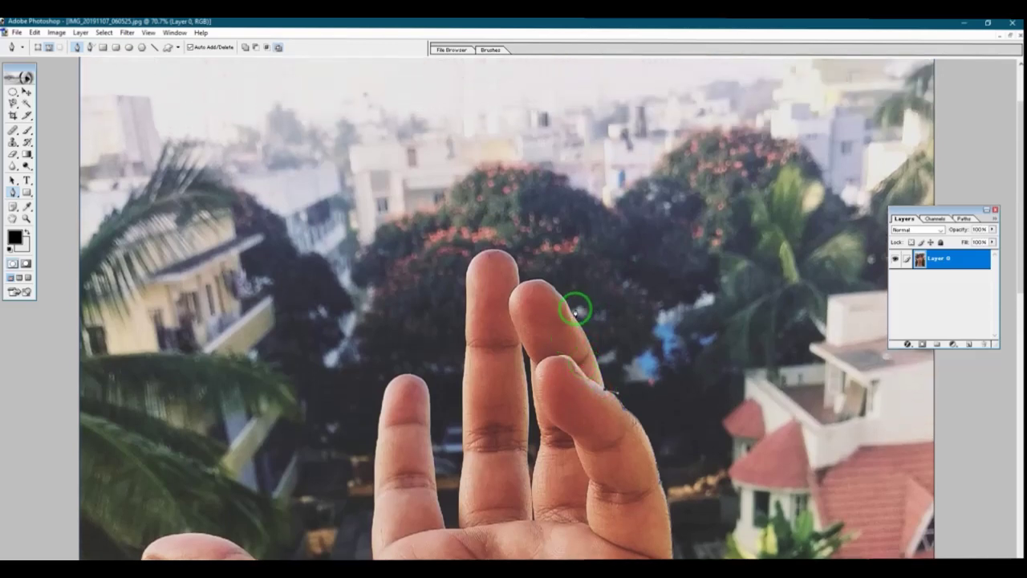
pyautogui.moveTo(570, 315)
pyautogui.mouseDown()
pyautogui.moveTo(557, 291)
pyautogui.moveTo(573, 308)
pyautogui.moveTo(565, 313)
pyautogui.mouseUp()
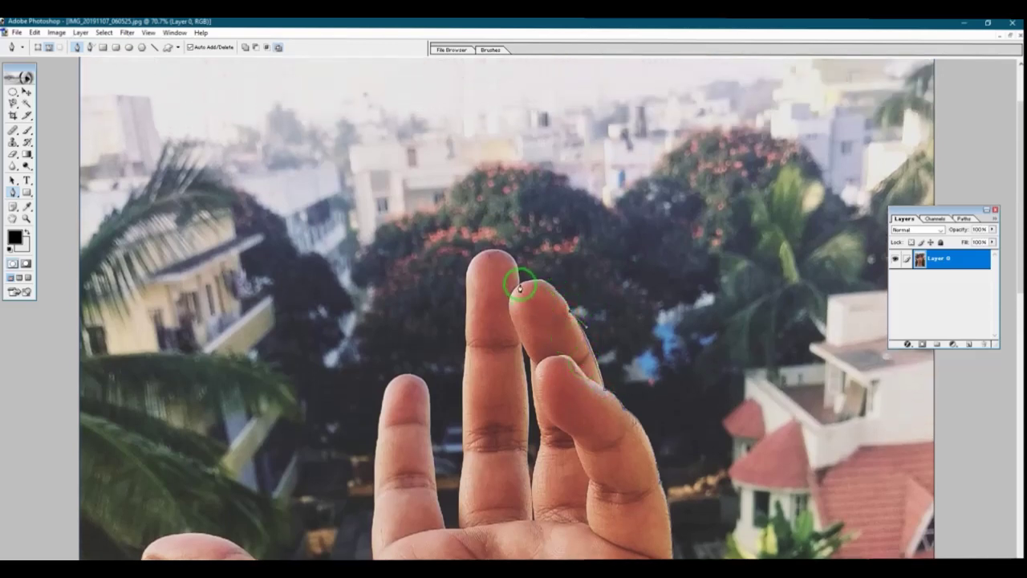
pyautogui.moveTo(519, 287)
pyautogui.mouseDown()
pyautogui.moveTo(489, 303)
pyautogui.moveTo(516, 289)
pyautogui.mouseUp()
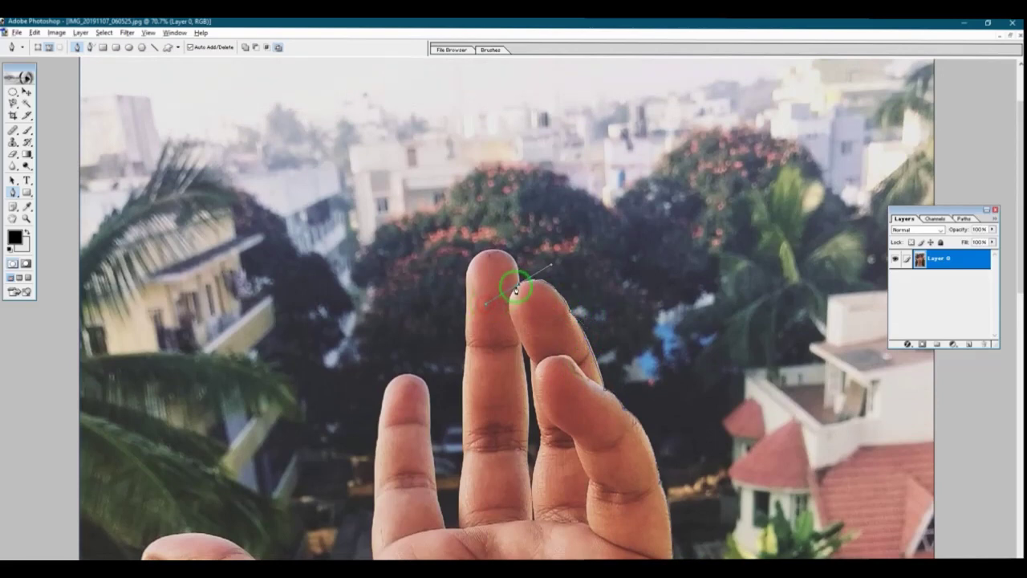
# Curve the path over the middle fingertip and down its index-finger side to the base of the finger.
pyautogui.click(488, 254)
pyautogui.moveTo(486, 255); pyautogui.dragTo(452, 264)
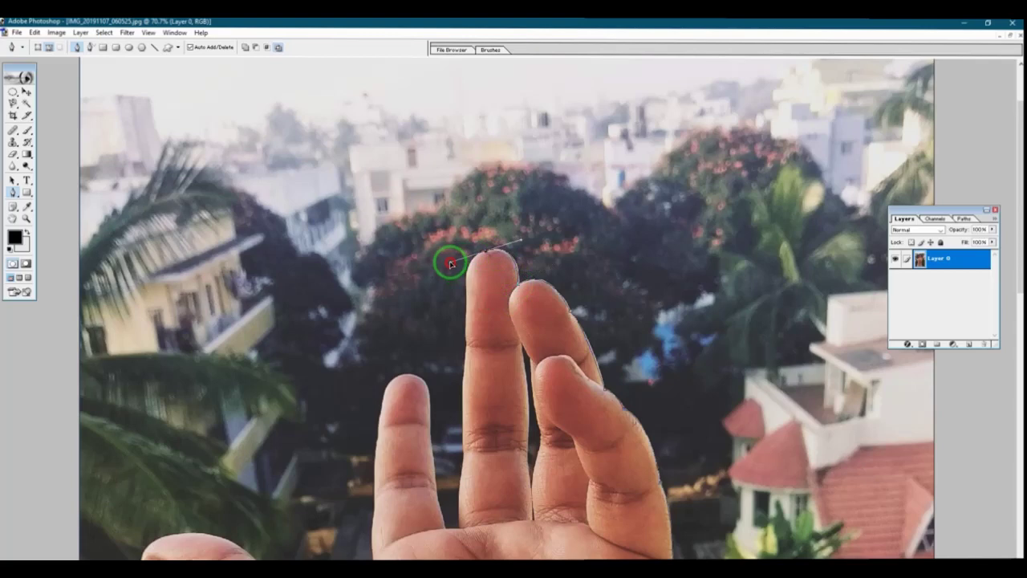
pyautogui.scroll(-1, 498, 276)
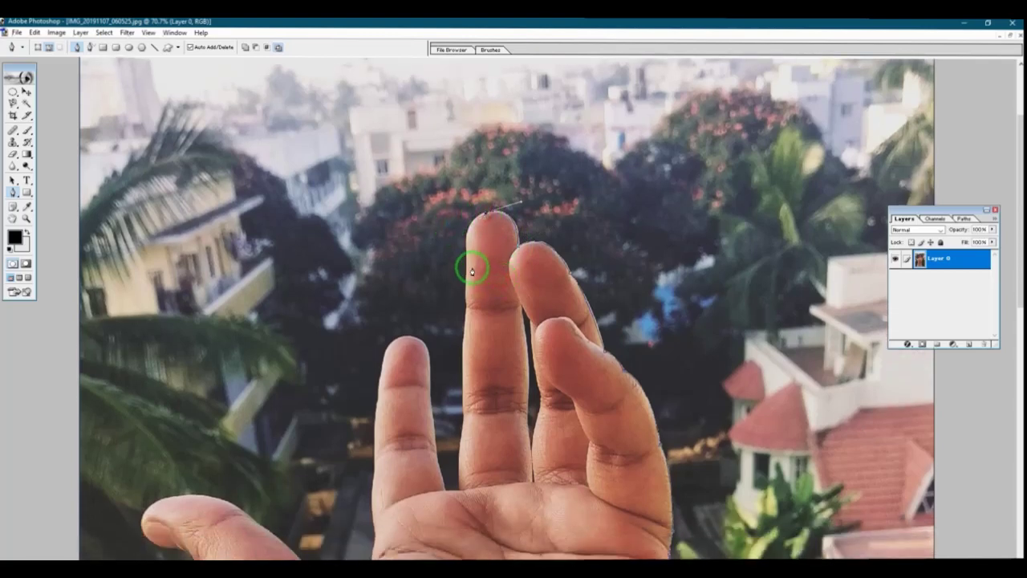
pyautogui.click(470, 291)
pyautogui.moveTo(469, 291); pyautogui.dragTo(468, 264)
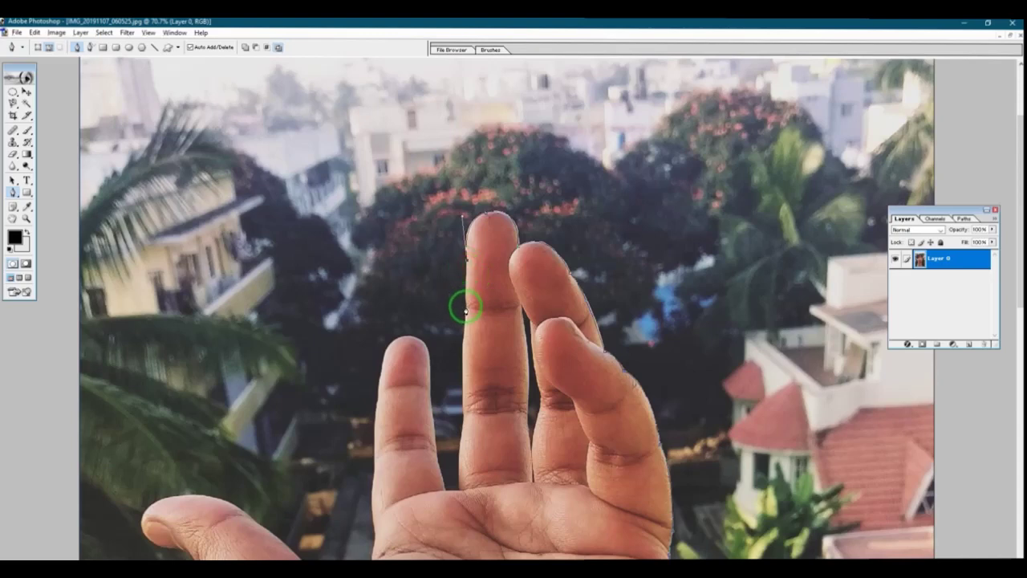
pyautogui.scroll(-3, 470, 325)
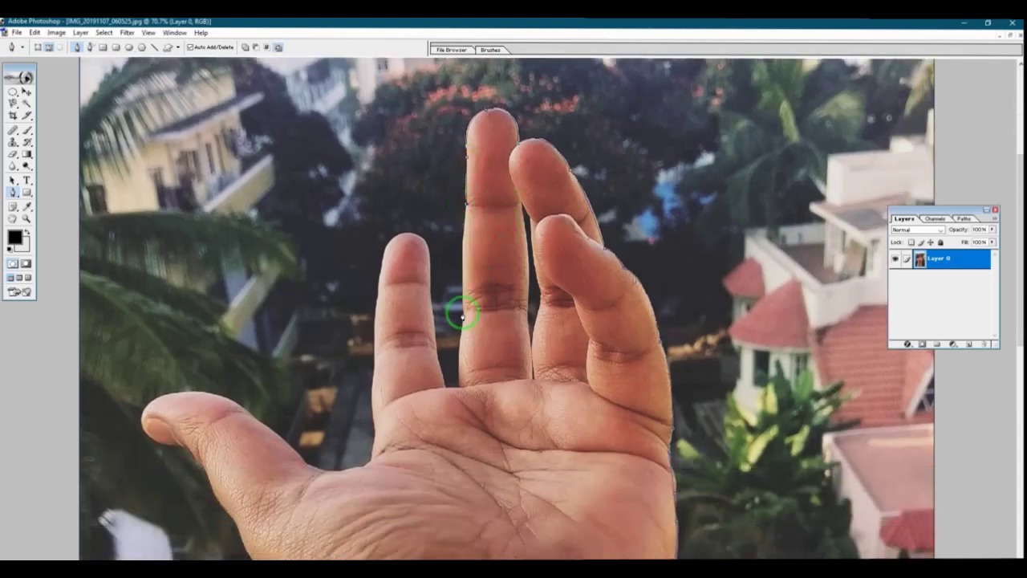
pyautogui.moveTo(463, 316); pyautogui.dragTo(468, 344)
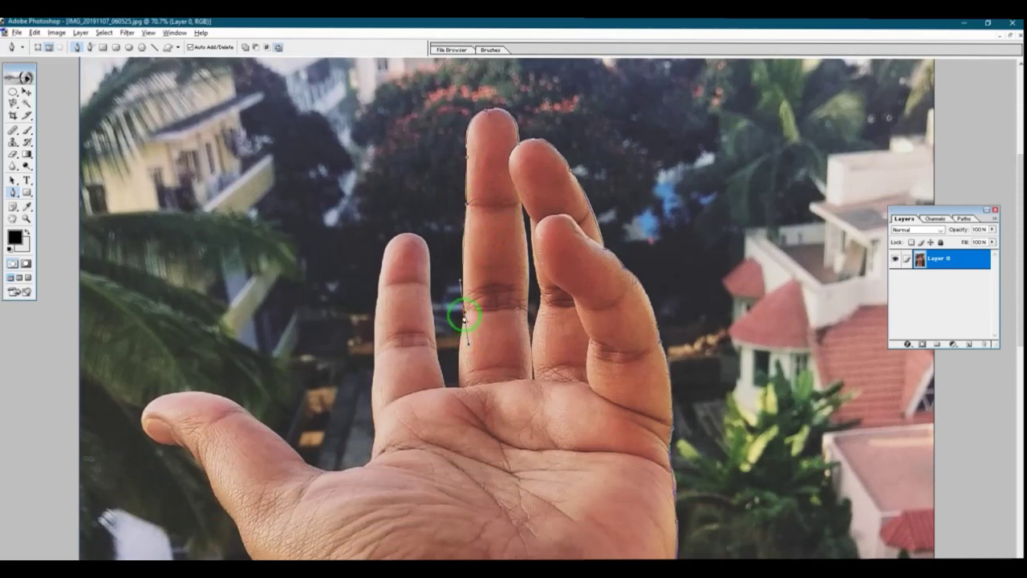
pyautogui.moveTo(482, 394); pyautogui.dragTo(469, 299)
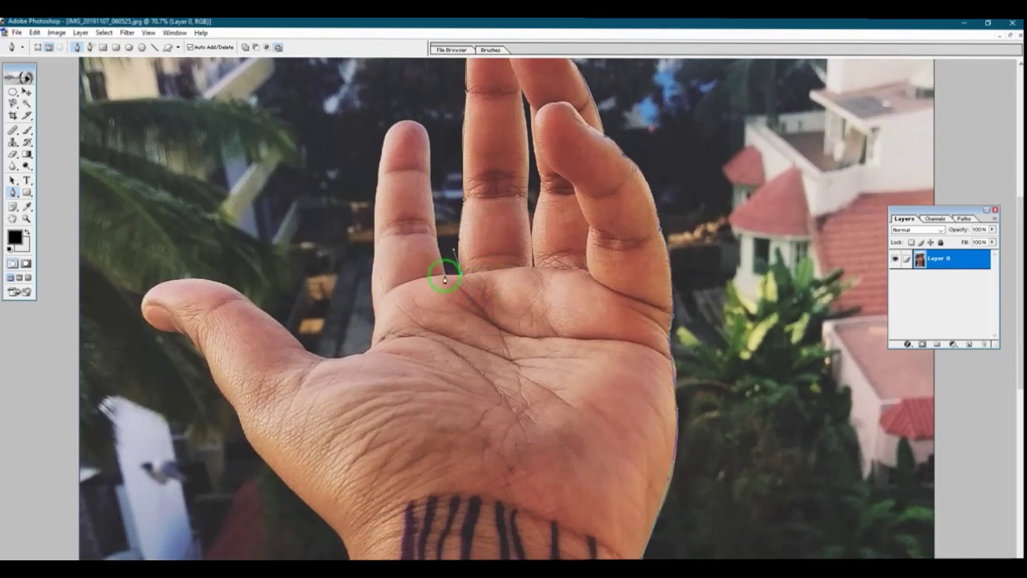
# Extend the path from the gap beside the middle finger up the index finger's inner edge to its tip, ending in a corner anchor.
pyautogui.moveTo(447, 274)
pyautogui.mouseDown()
pyautogui.moveTo(438, 238)
pyautogui.moveTo(442, 256)
pyautogui.mouseUp()
pyautogui.click(437, 237)
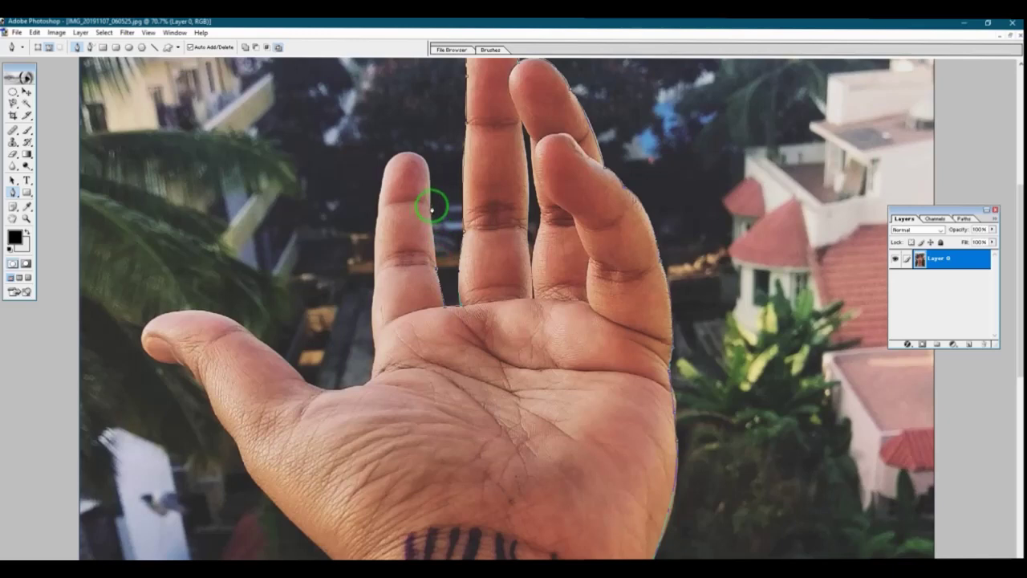
pyautogui.moveTo(416, 189); pyautogui.dragTo(422, 233)
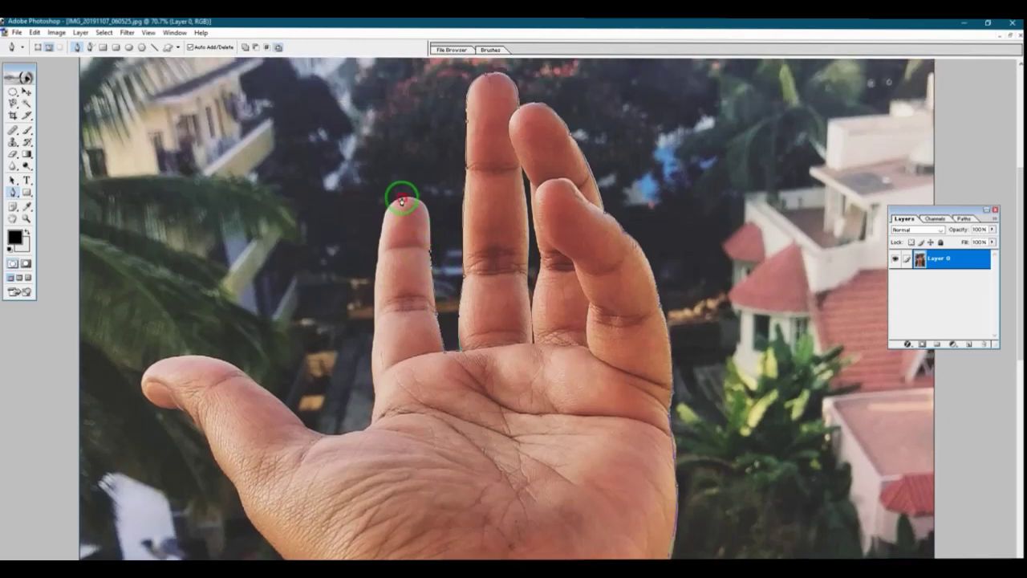
pyautogui.moveTo(403, 201); pyautogui.dragTo(365, 206)
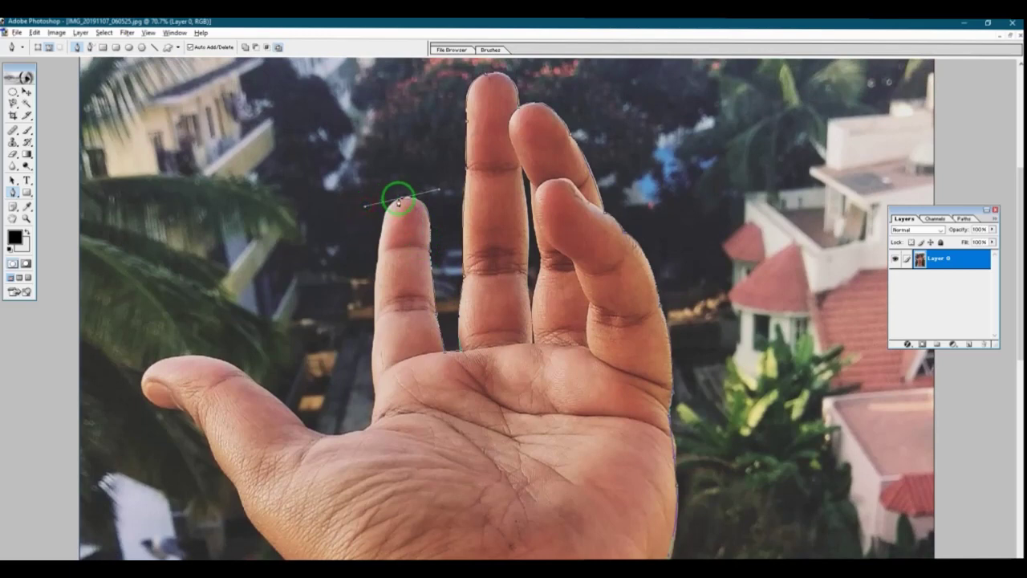
pyautogui.keyDown('alt'); pyautogui.click(402, 200); pyautogui.keyUp('alt')
# Trace the thumb-facing edge of the index finger from its tip down to the web of the hand.
pyautogui.scroll(-2, 394, 257)
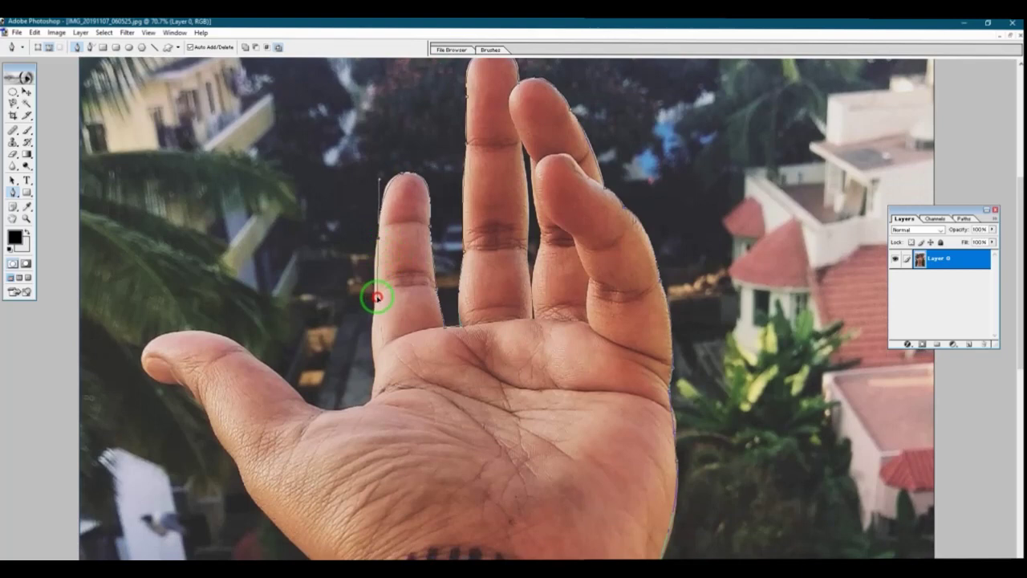
pyautogui.click(375, 305)
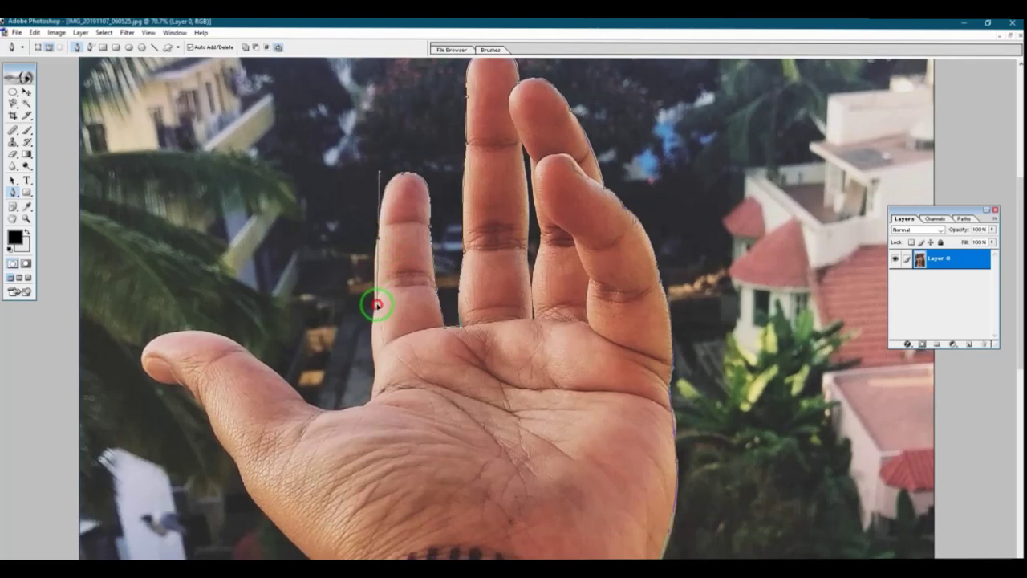
pyautogui.scroll(-3, 393, 291)
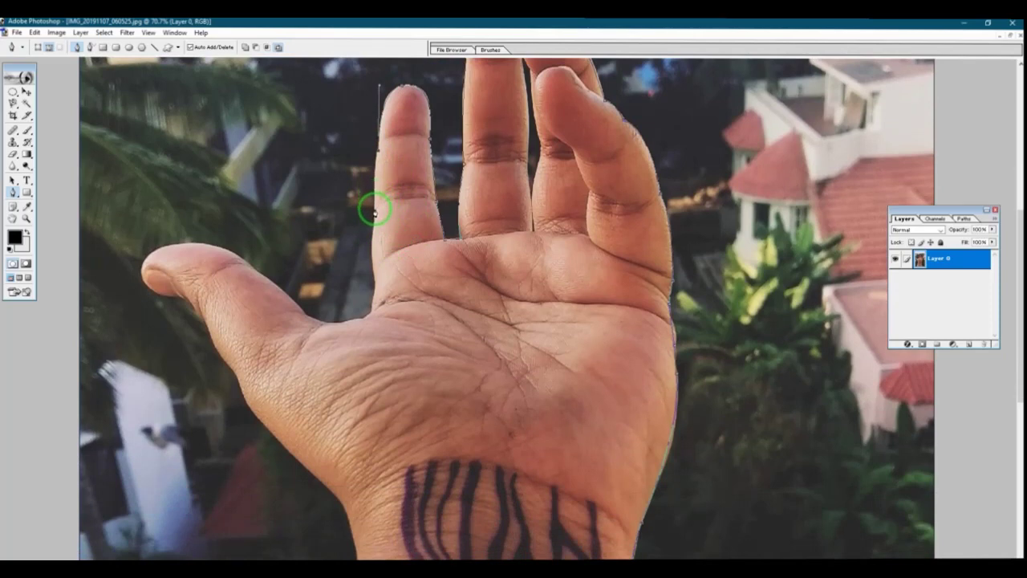
pyautogui.moveTo(375, 210); pyautogui.dragTo(379, 240)
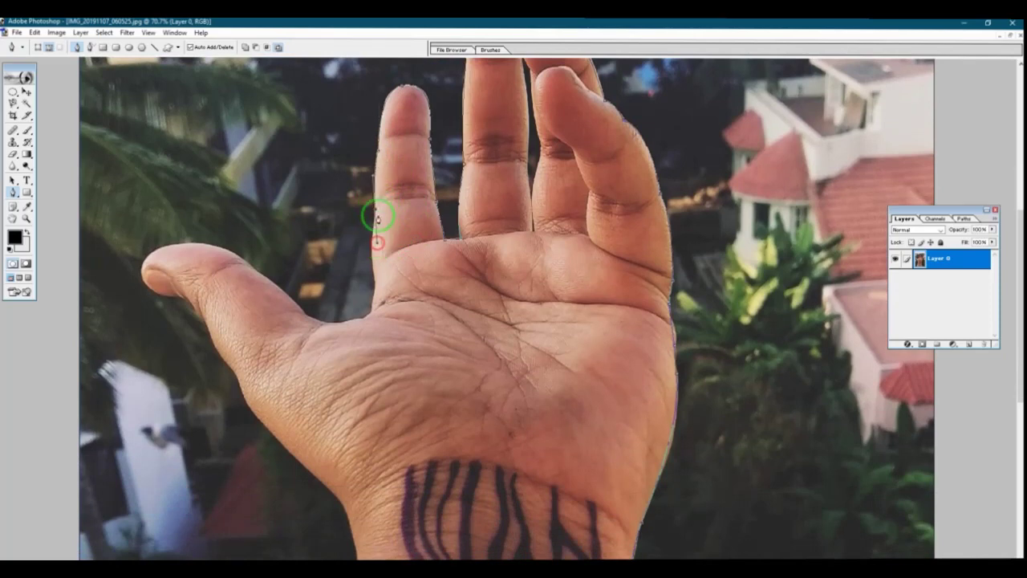
pyautogui.scroll(-2, 375, 211)
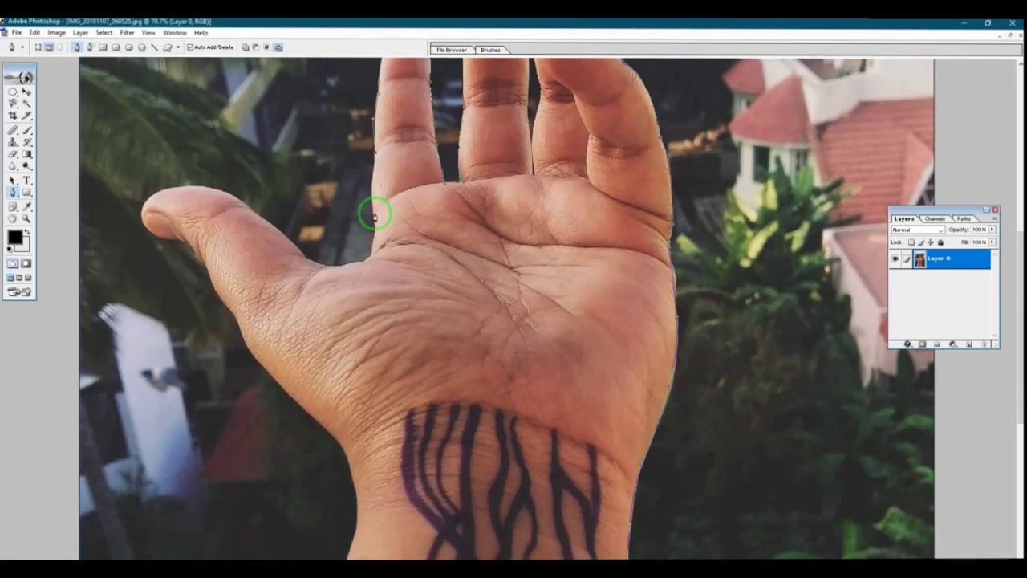
pyautogui.click(378, 240)
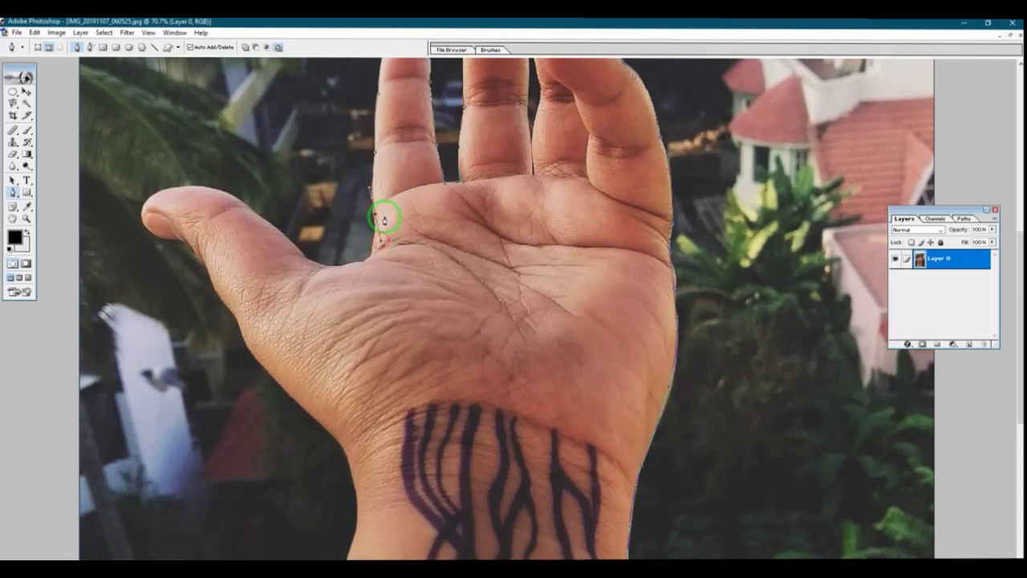
# Carry the path across the web between index finger and thumb and up along the thumb's upper edge.
pyautogui.scroll(-3, 386, 315)
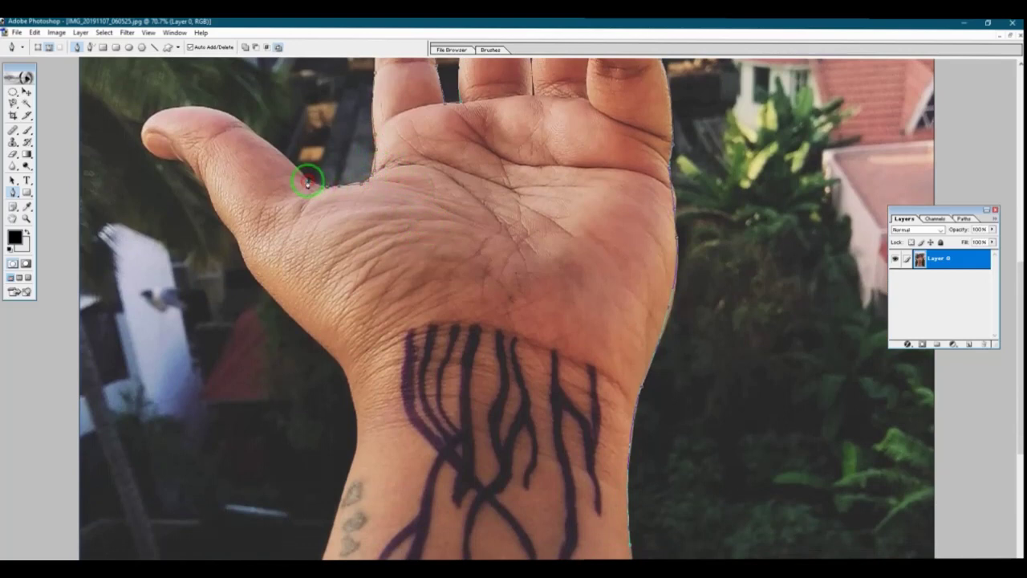
pyautogui.scroll(3, 308, 183)
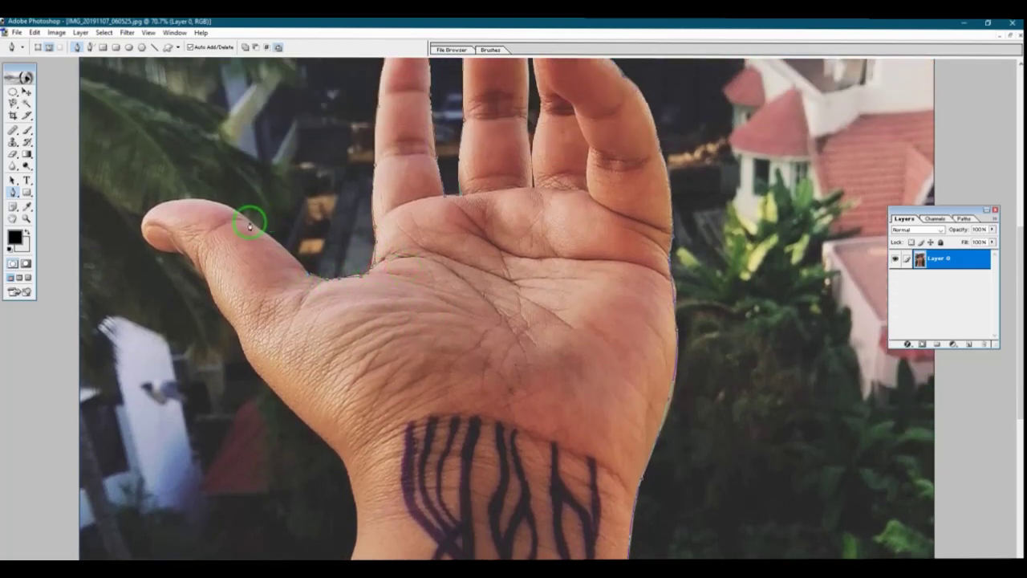
pyautogui.moveTo(250, 223); pyautogui.dragTo(233, 215)
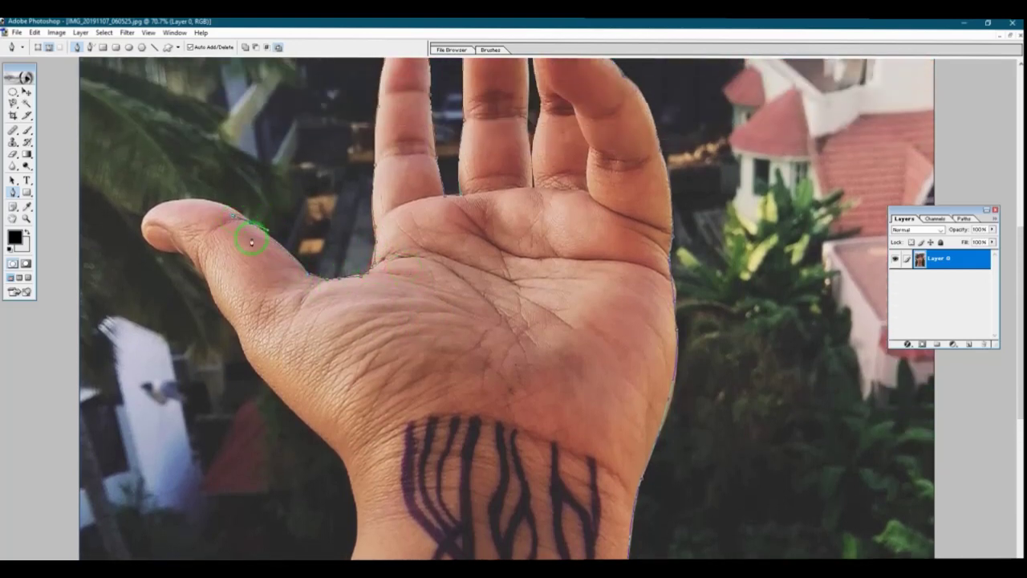
pyautogui.click(443, 570)
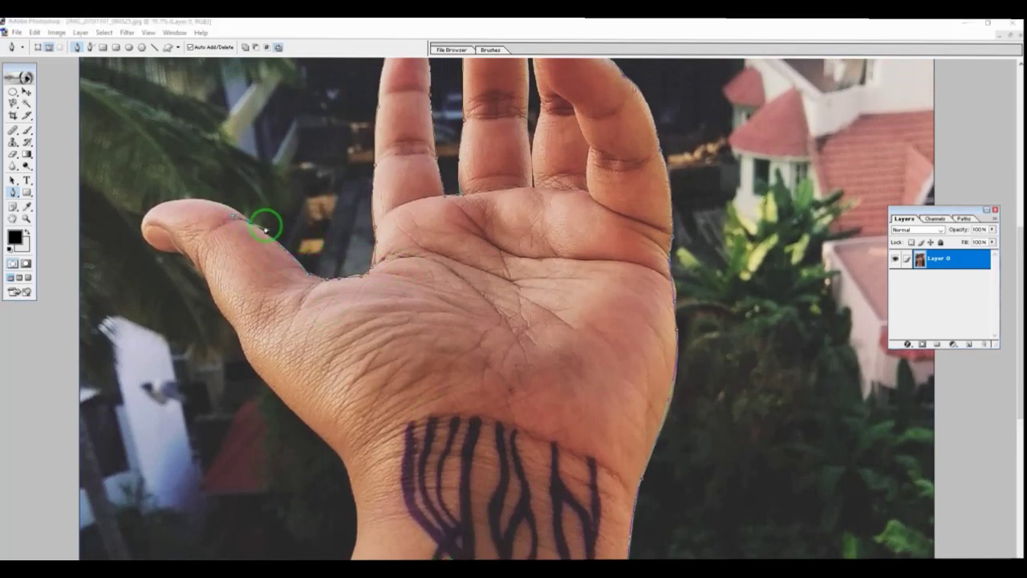
pyautogui.click(251, 227)
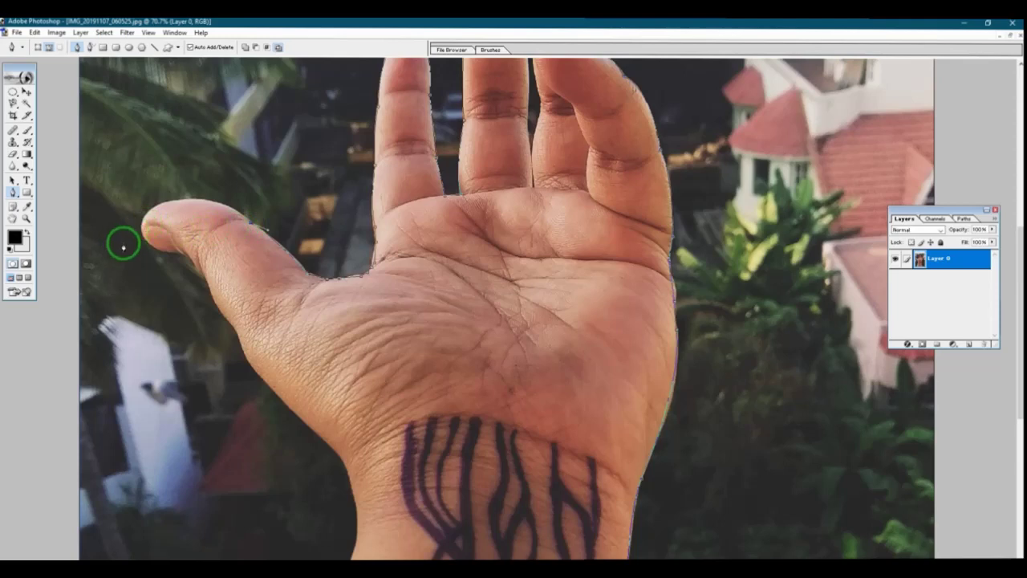
# Curve the path around the thumb tip to the underside of the thumb.
pyautogui.moveTo(142, 220); pyautogui.dragTo(89, 266)
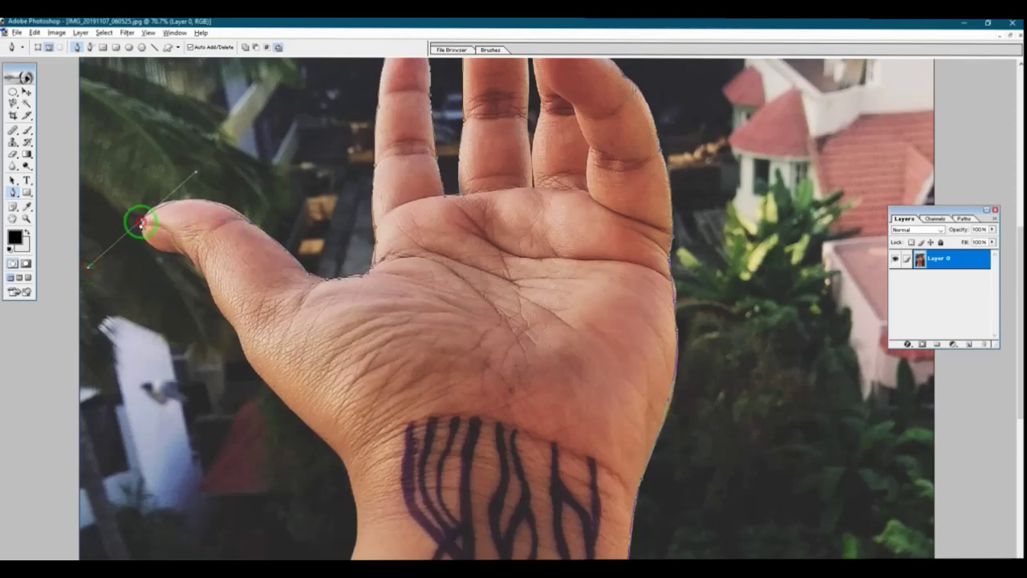
pyautogui.click(141, 223)
pyautogui.moveTo(179, 254); pyautogui.dragTo(217, 252)
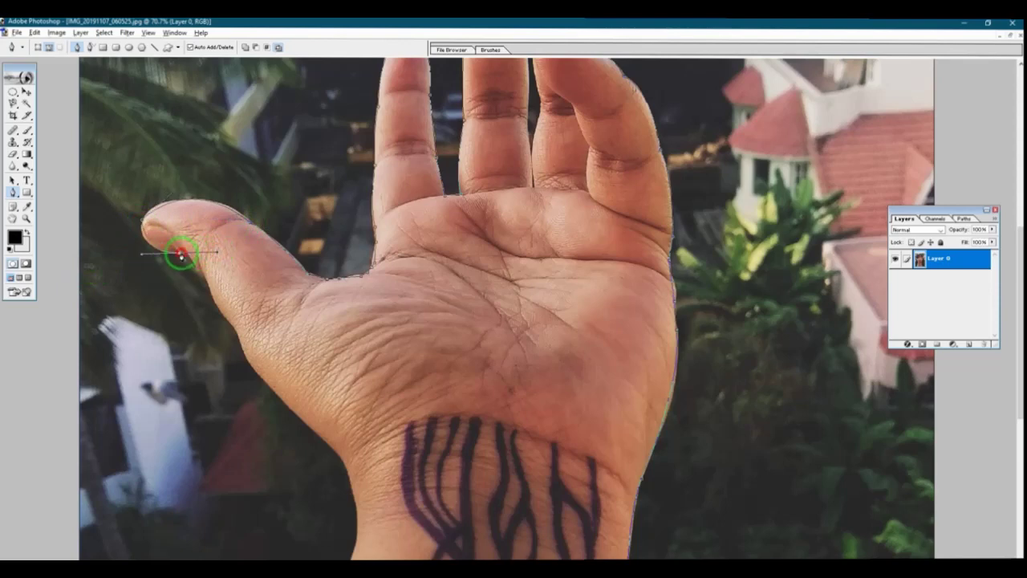
# Continue the path along the underside of the thumb from below its tip down toward the thumb's base.
pyautogui.click(182, 256)
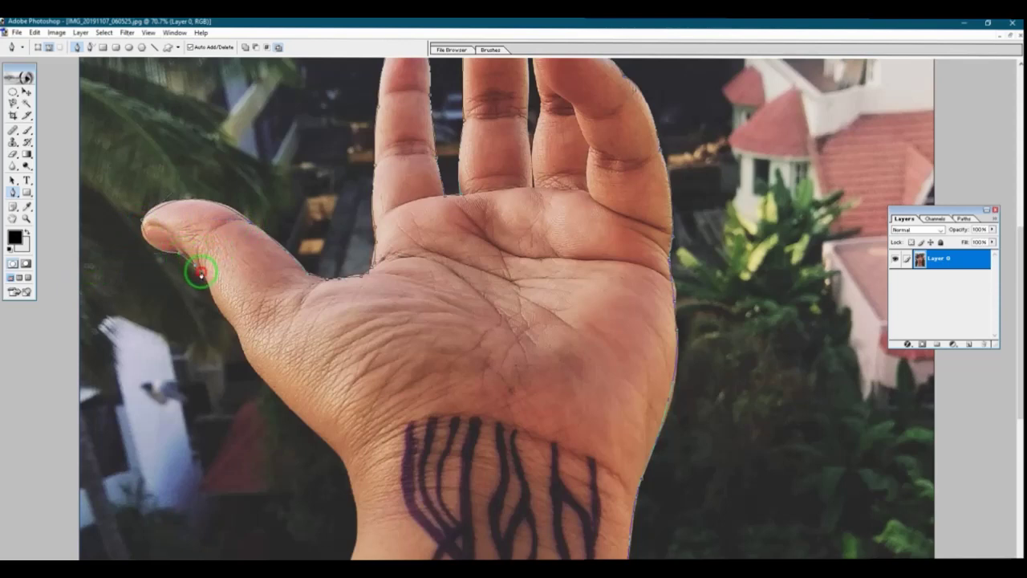
pyautogui.click(200, 273)
pyautogui.moveTo(245, 323); pyautogui.dragTo(251, 279)
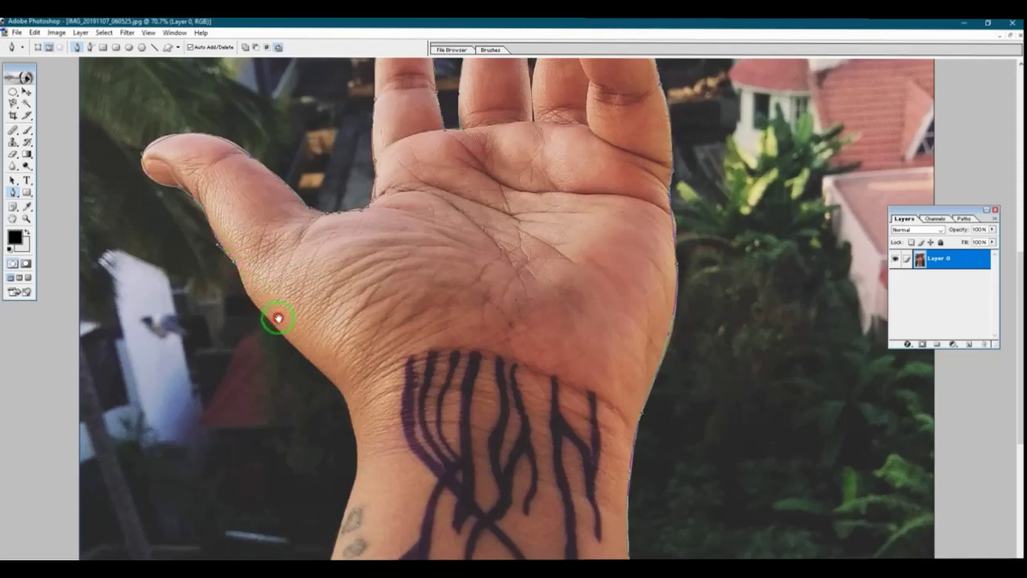
# Trace the thumb-side edge of the palm down to the wrist, set a corner anchor there, and curve the path along the wrist.
pyautogui.moveTo(272, 321); pyautogui.dragTo(304, 217)
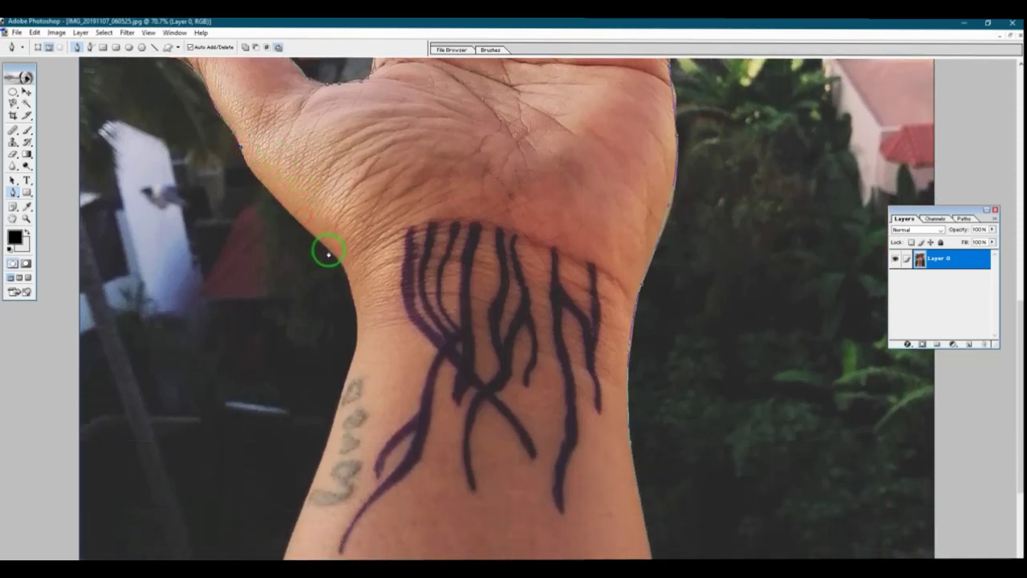
pyautogui.moveTo(328, 254); pyautogui.dragTo(371, 282)
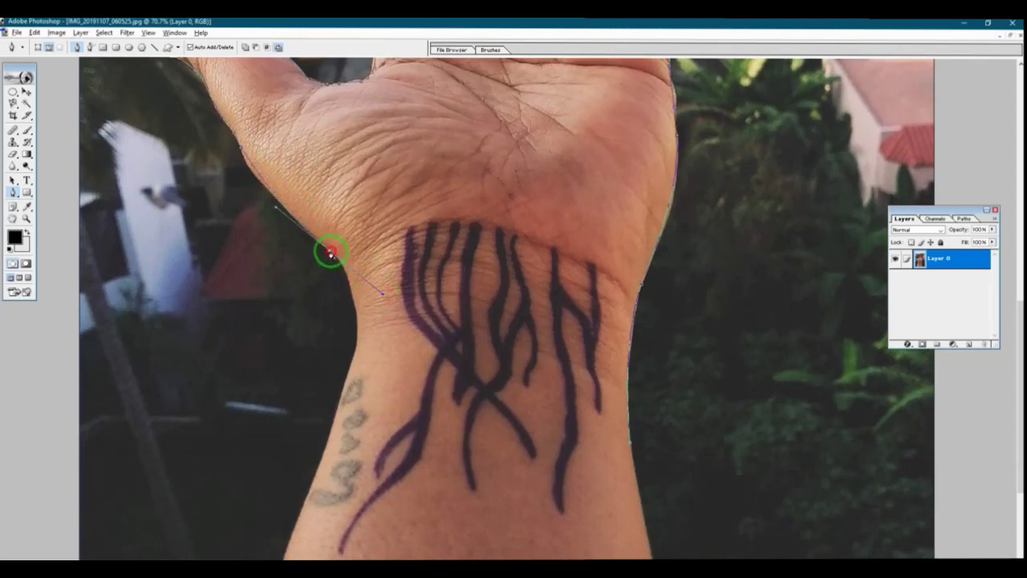
pyautogui.keyDown('alt'); pyautogui.click(330, 253); pyautogui.keyUp('alt')
pyautogui.moveTo(362, 345); pyautogui.dragTo(347, 329)
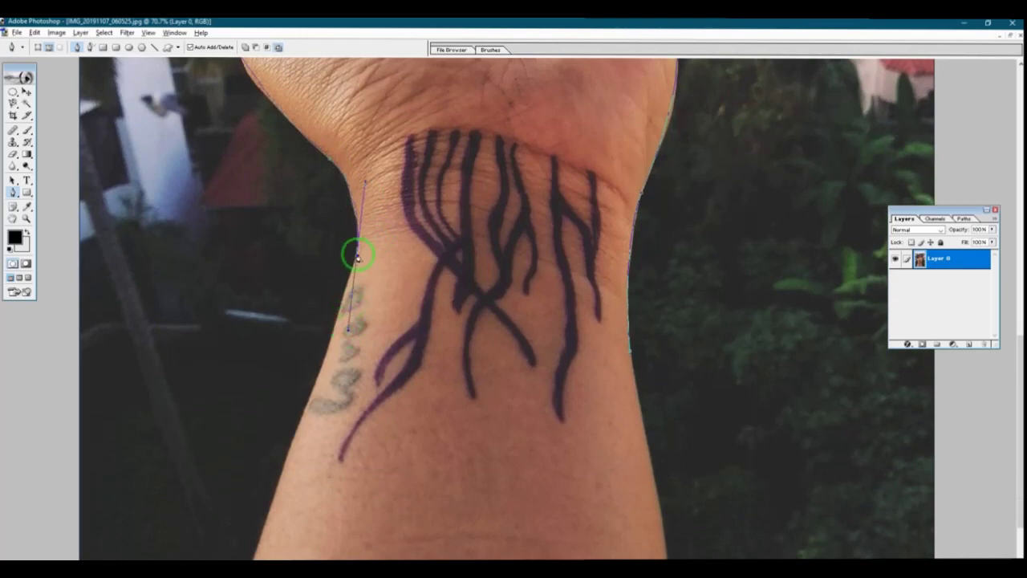
# Trace the forearm's thumb-side edge to the bottom, cross its base, and go up the opposite edge to close the path.
pyautogui.moveTo(374, 323); pyautogui.dragTo(374, 227)
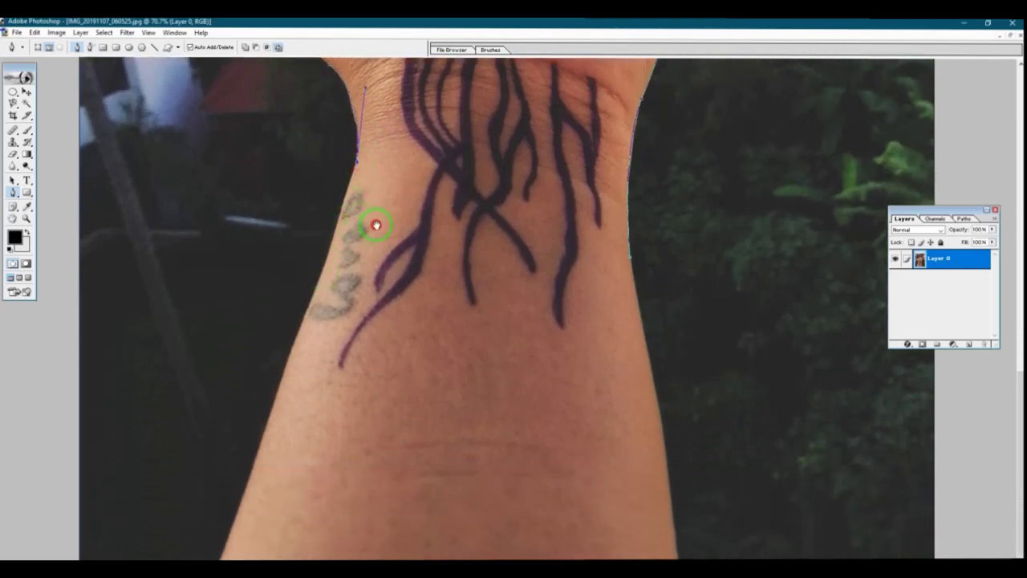
pyautogui.click(275, 401)
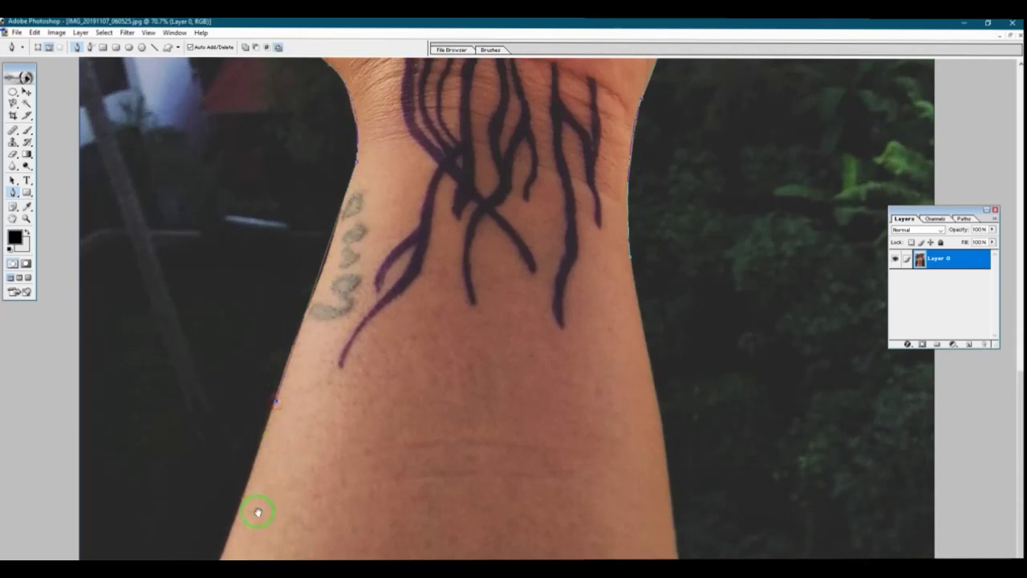
pyautogui.moveTo(258, 512); pyautogui.dragTo(266, 475)
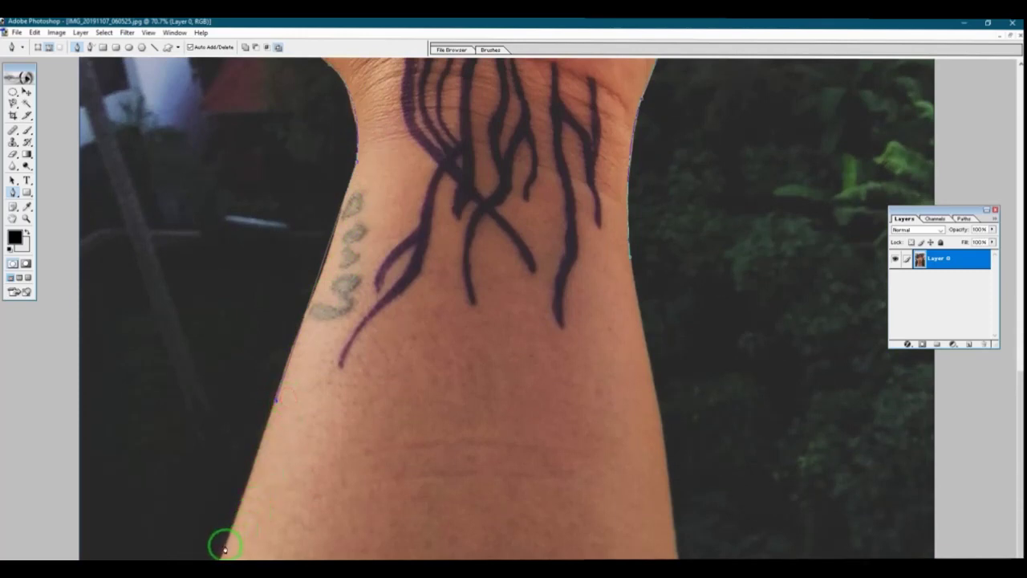
pyautogui.click(225, 549)
pyautogui.click(676, 551)
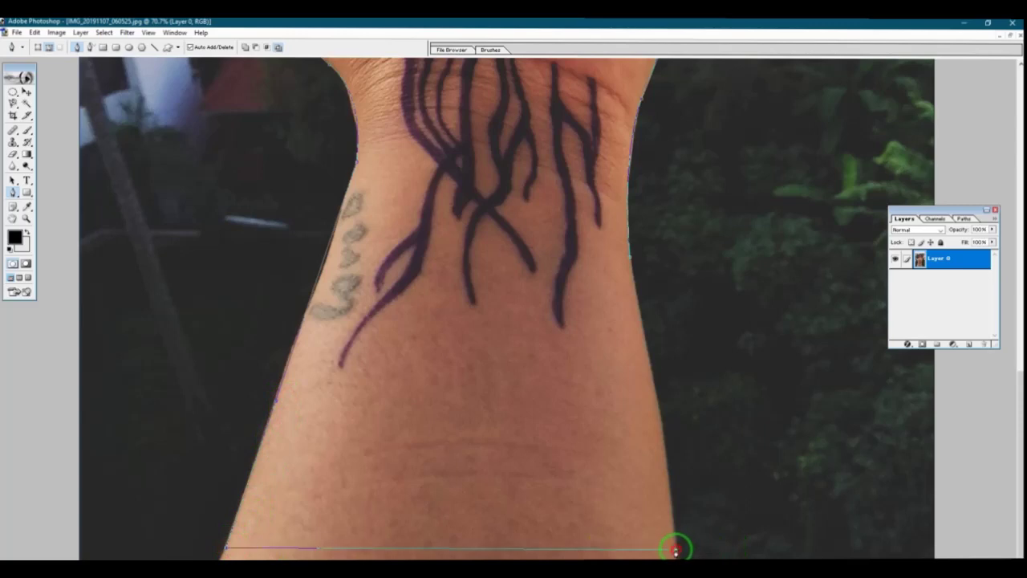
pyautogui.click(631, 284)
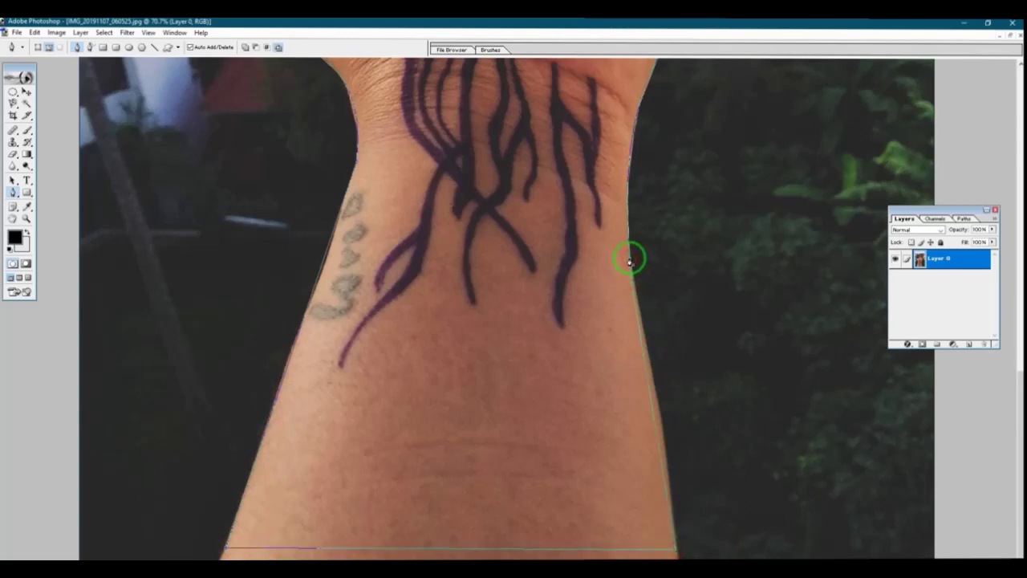
# Convert the closed hand path into a new anti-aliased selection.
pyautogui.click(27, 217)
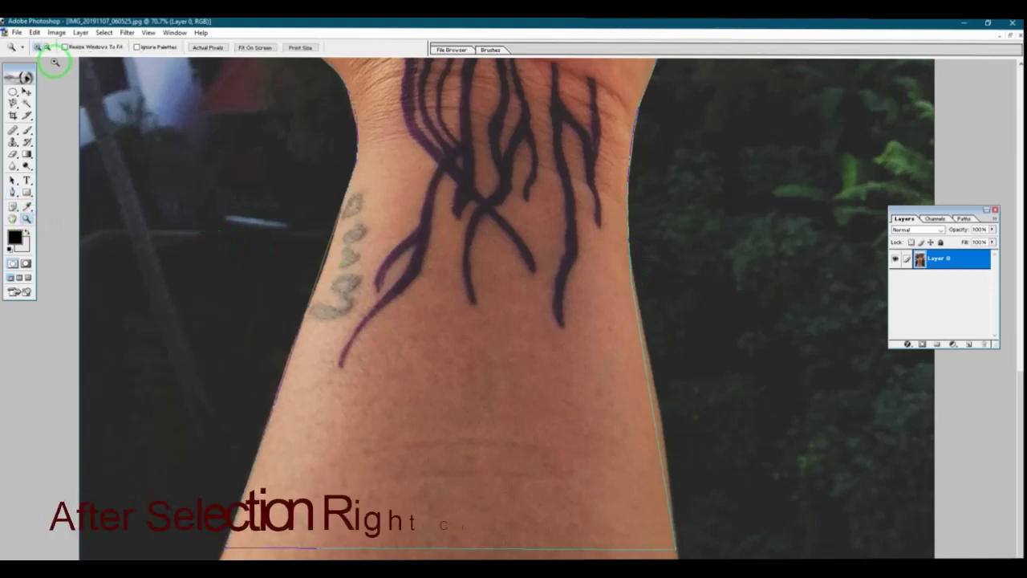
pyautogui.keyDown('alt'); pyautogui.click(459, 259); pyautogui.keyUp('alt')
pyautogui.keyDown('alt'); pyautogui.click(462, 271); pyautogui.keyUp('alt')
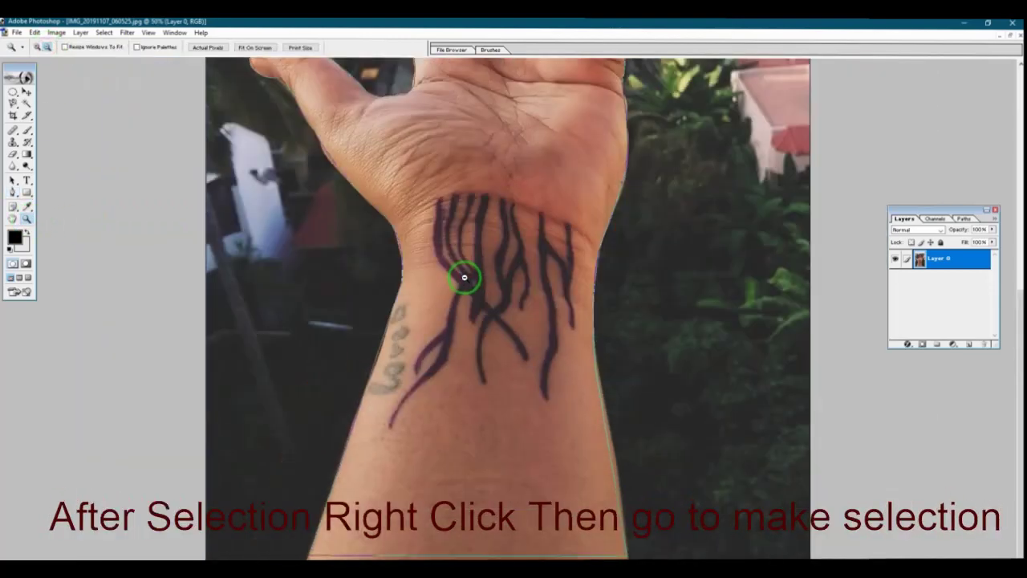
pyautogui.keyDown('alt'); pyautogui.click(464, 277); pyautogui.keyUp('alt')
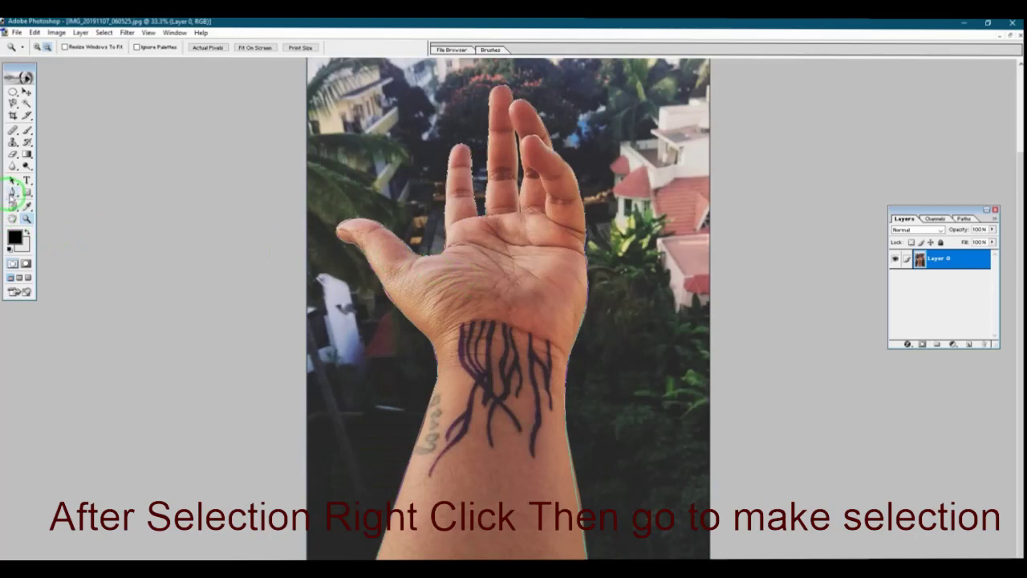
pyautogui.click(14, 193)
pyautogui.rightClick(467, 261)
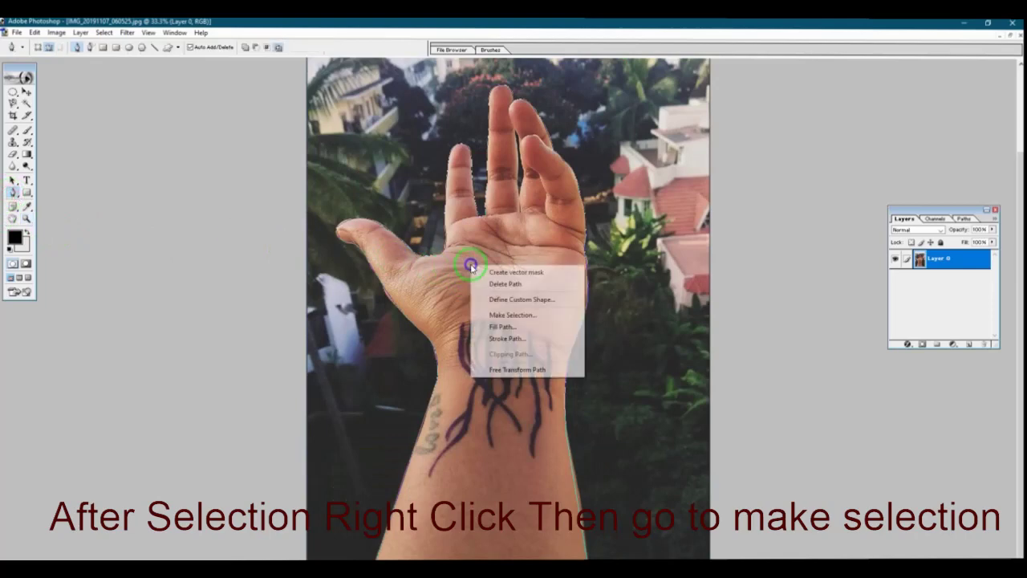
pyautogui.click(519, 314)
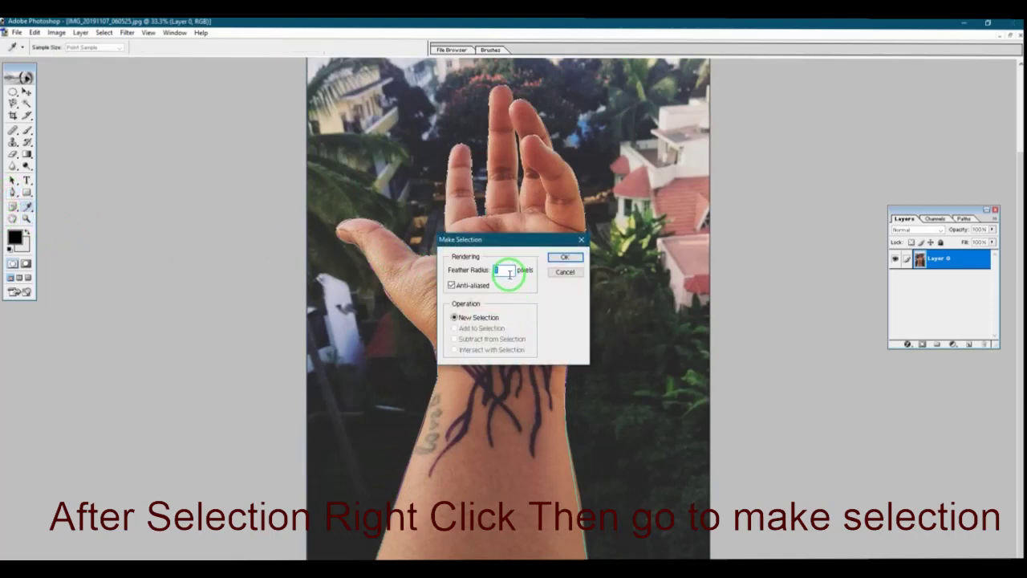
pyautogui.moveTo(508, 275); pyautogui.dragTo(493, 274)
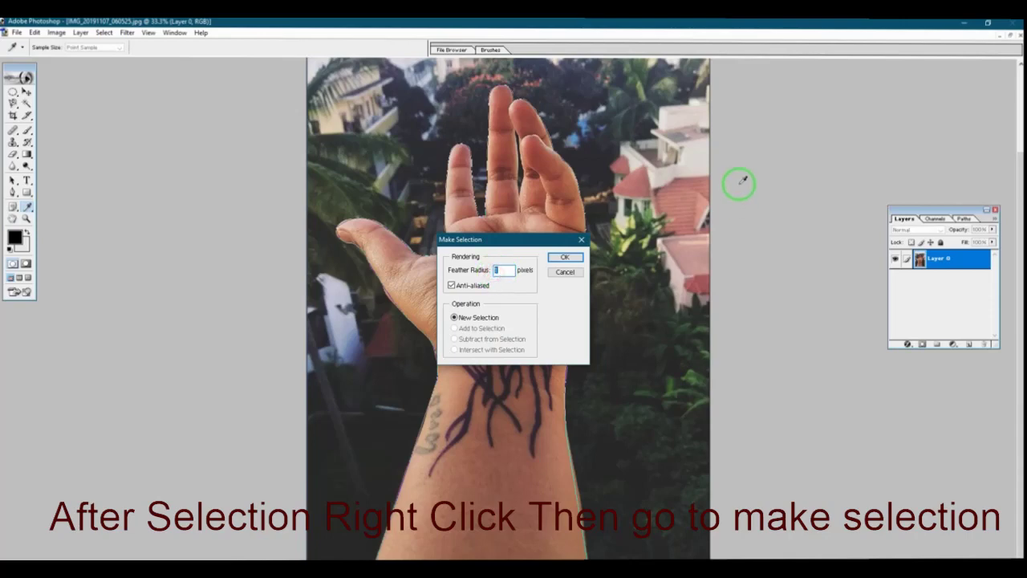
pyautogui.click(561, 259)
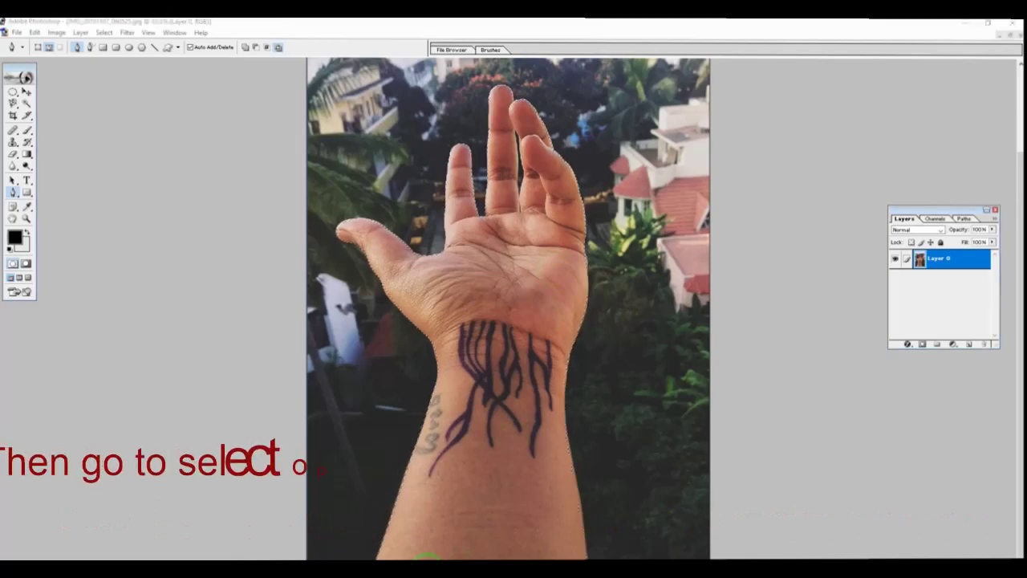
# Invert the hand selection and delete the photo's background.
pyautogui.click(510, 298)
pyautogui.click(506, 24)
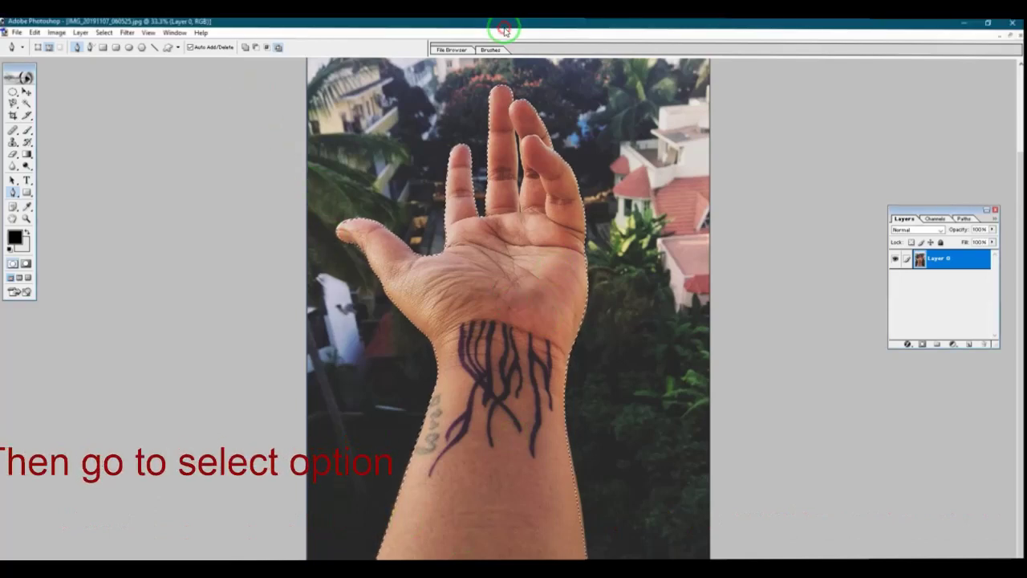
pyautogui.click(105, 32)
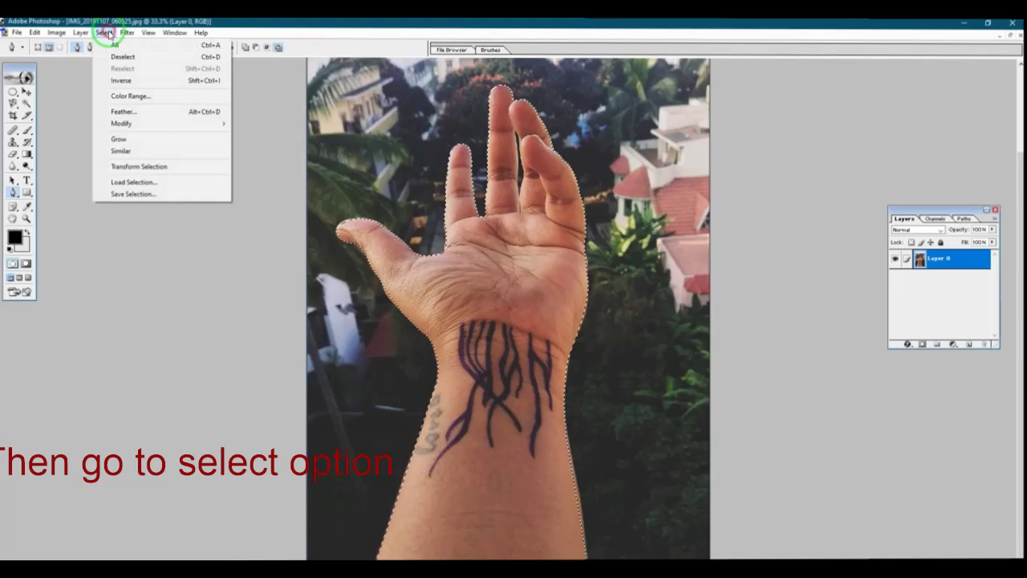
pyautogui.click(134, 81)
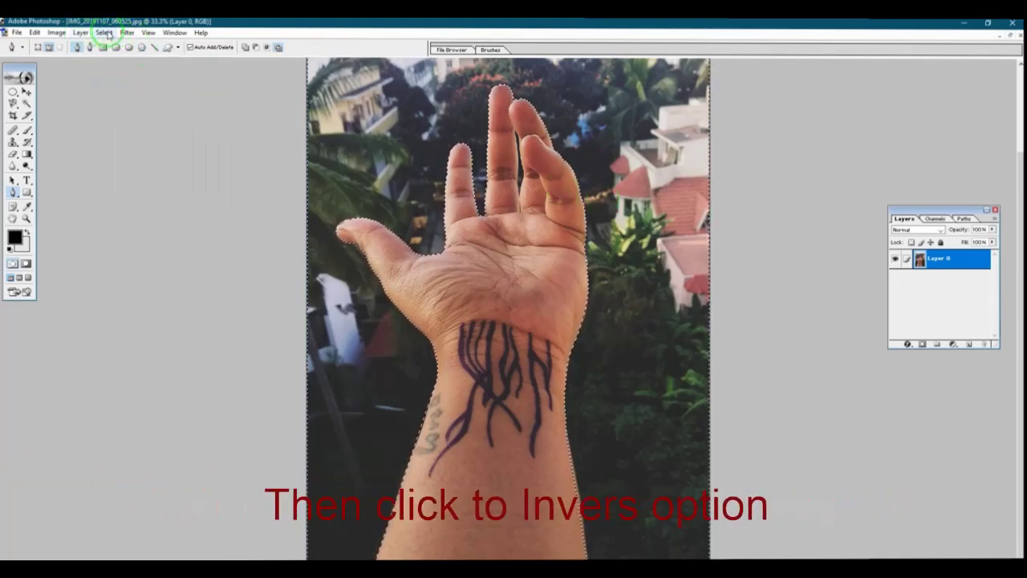
pyautogui.press('Delete')
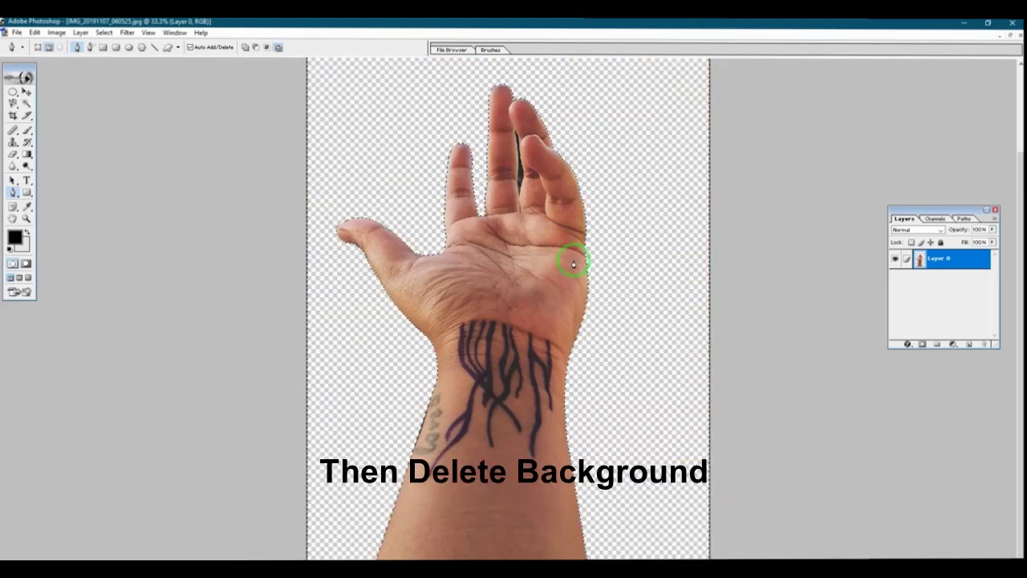
# Switch to the Rectangular Marquee tool and deselect the background area.
pyautogui.moveTo(13, 91); pyautogui.dragTo(44, 90)
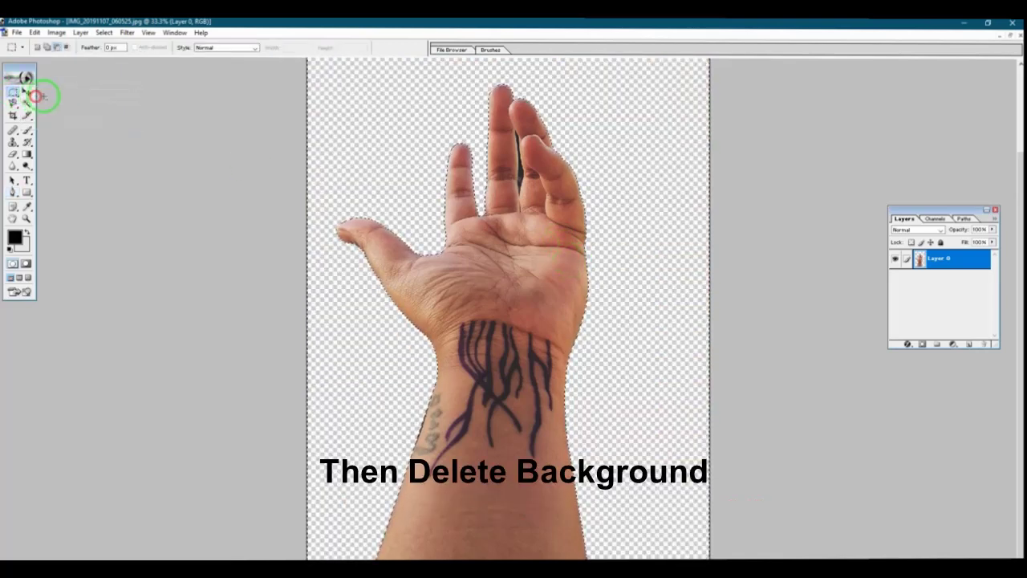
pyautogui.rightClick(366, 141)
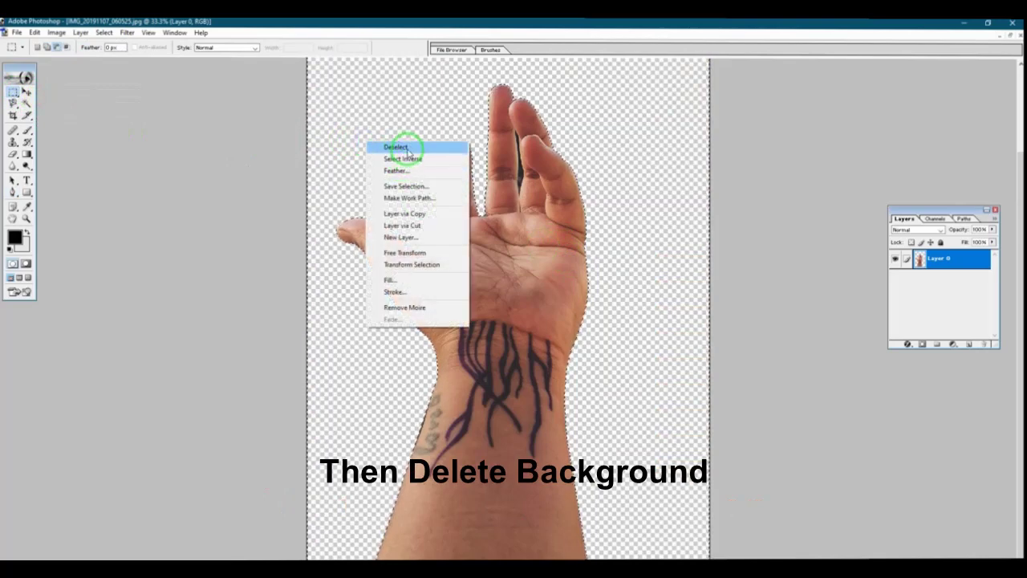
pyautogui.click(397, 147)
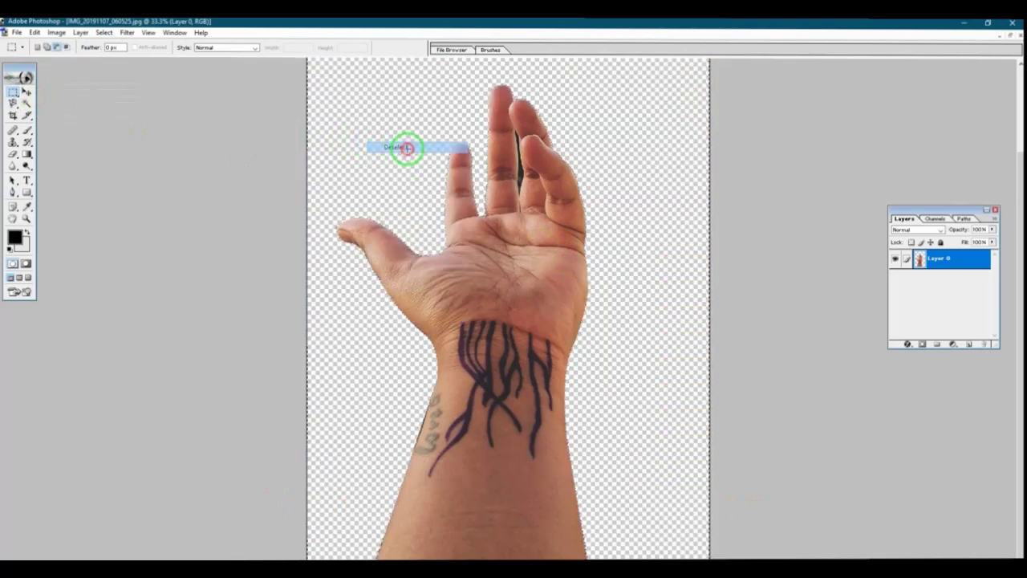
# Trace a closed Pen path around the dark background gap remaining between the middle and ring fingers.
pyautogui.click(13, 192)
pyautogui.click(26, 217)
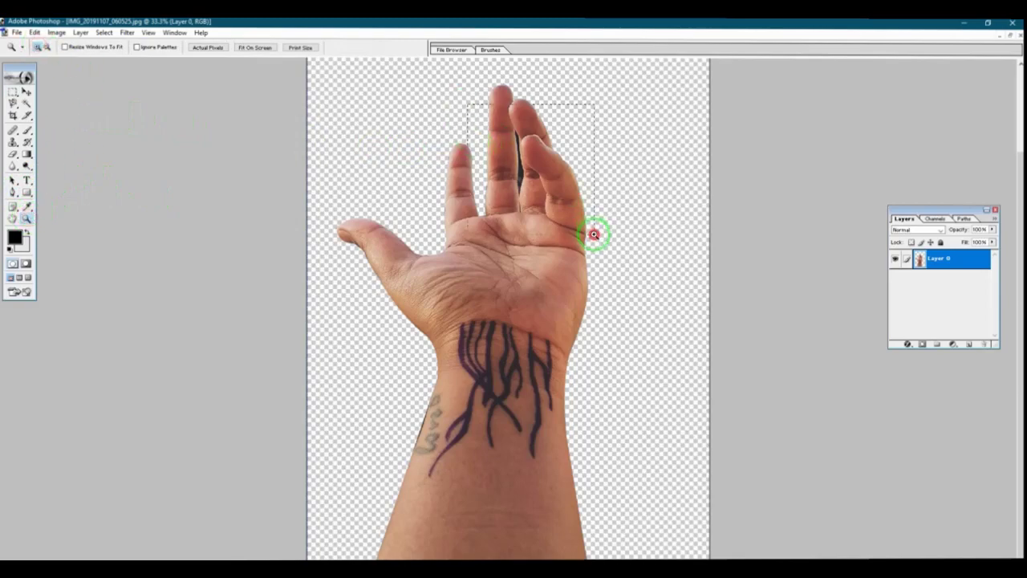
pyautogui.moveTo(593, 233); pyautogui.dragTo(617, 256)
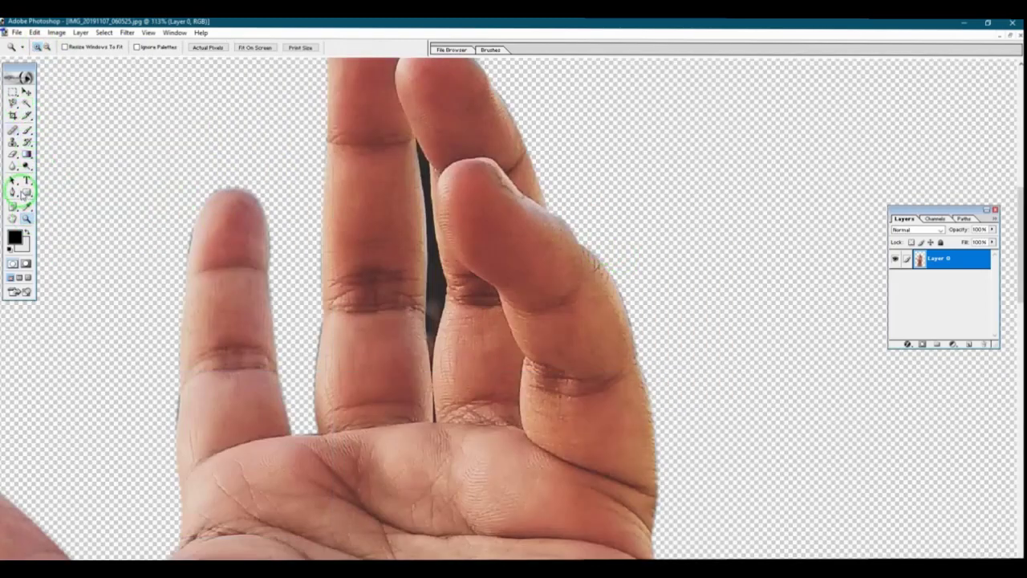
pyautogui.click(14, 192)
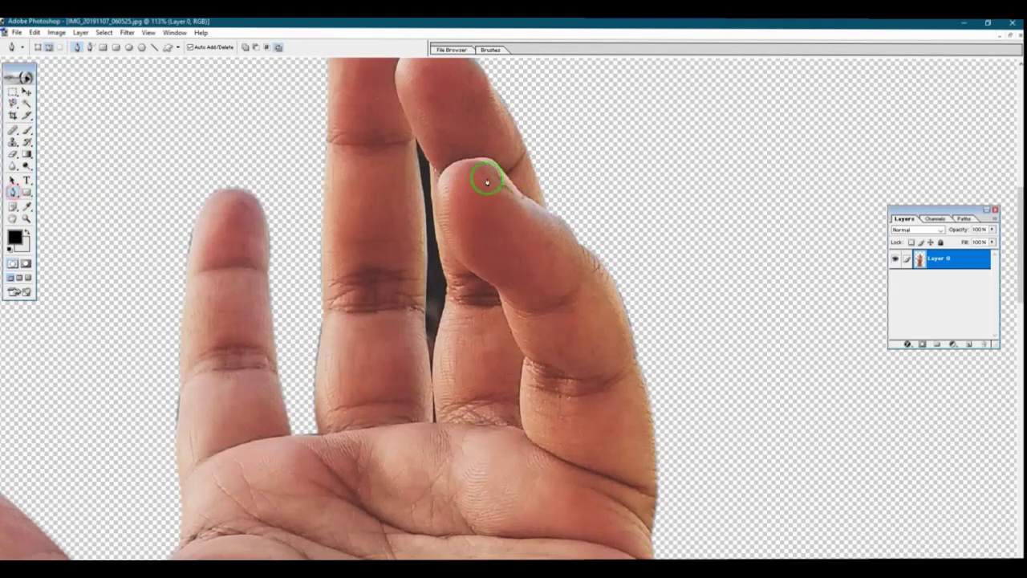
pyautogui.click(416, 141)
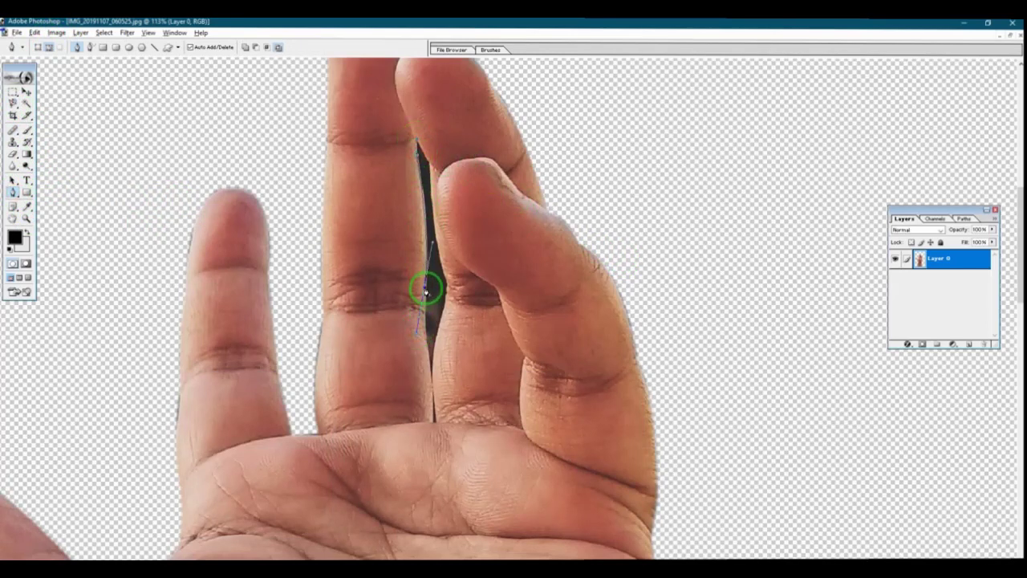
pyautogui.moveTo(426, 287); pyautogui.dragTo(444, 390)
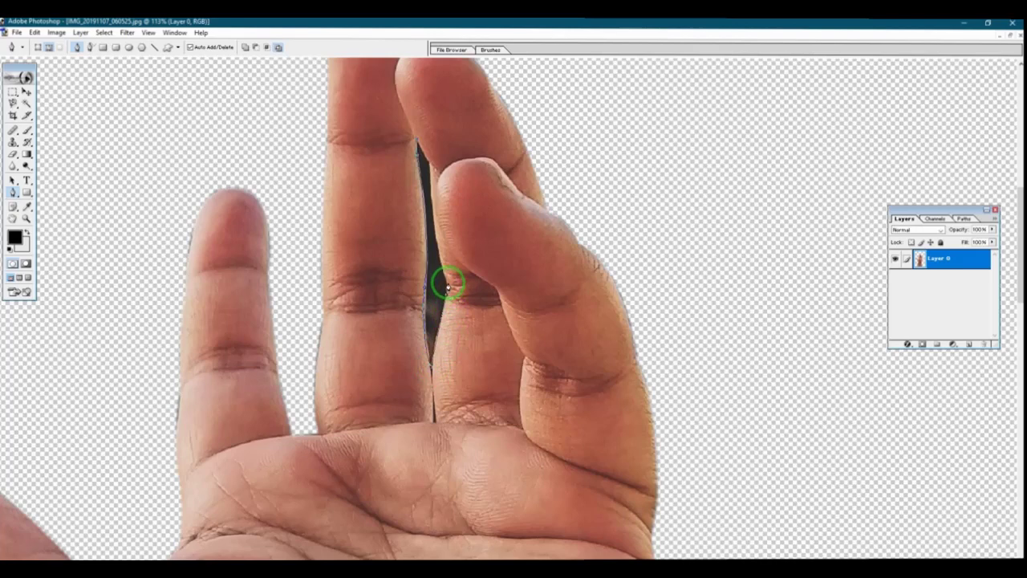
pyautogui.moveTo(431, 169); pyautogui.dragTo(434, 105)
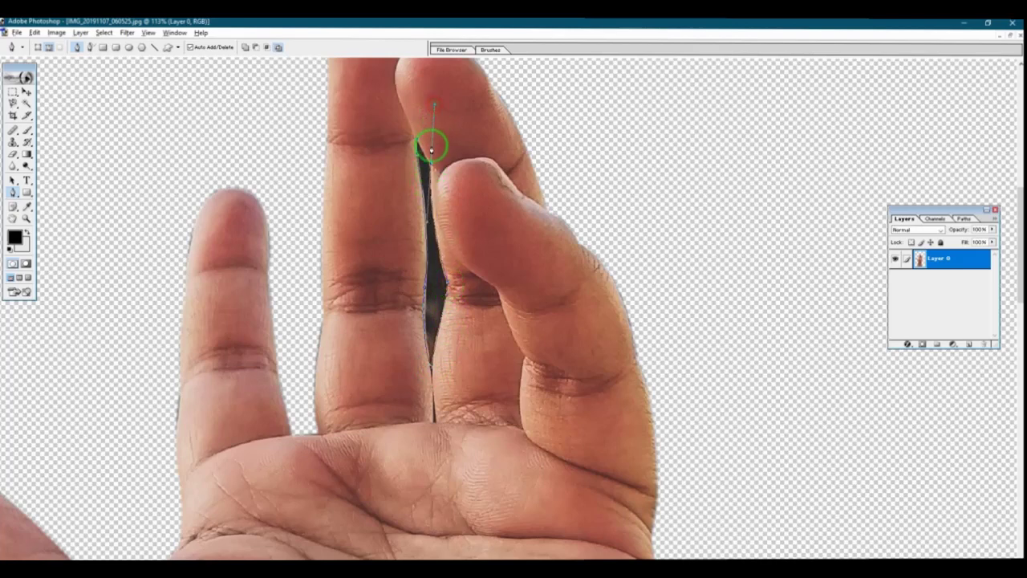
pyautogui.keyDown('alt'); pyautogui.click(431, 166); pyautogui.keyUp('alt')
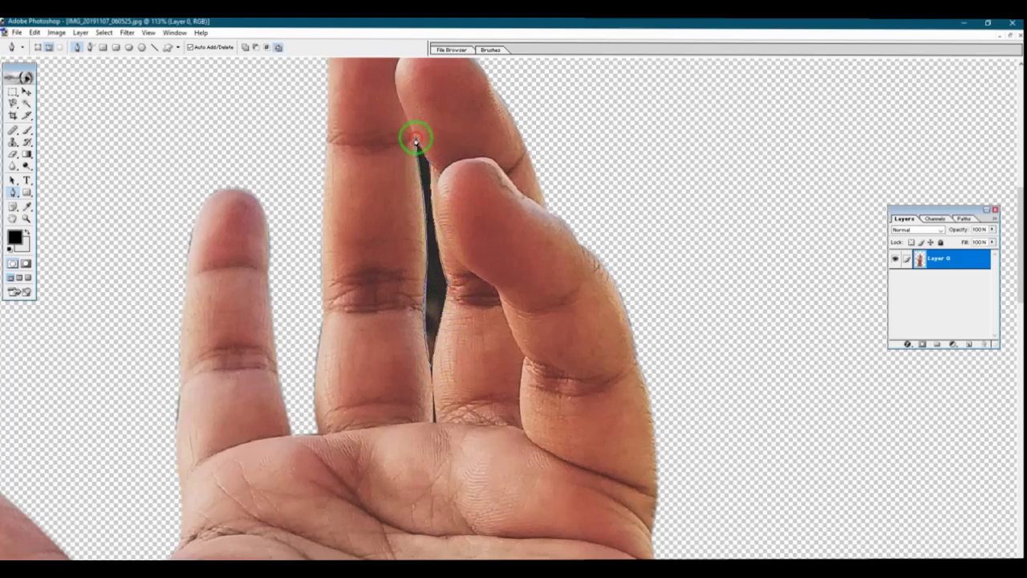
# Convert the finger-gap path into a selection and delete the leftover background inside it.
pyautogui.rightClick(421, 166)
pyautogui.click(471, 222)
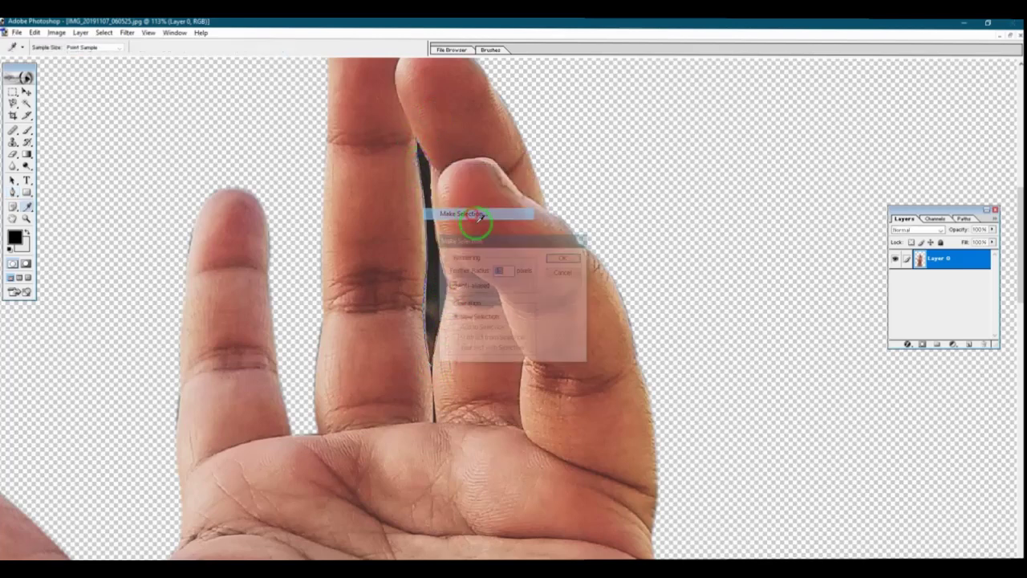
pyautogui.click(565, 259)
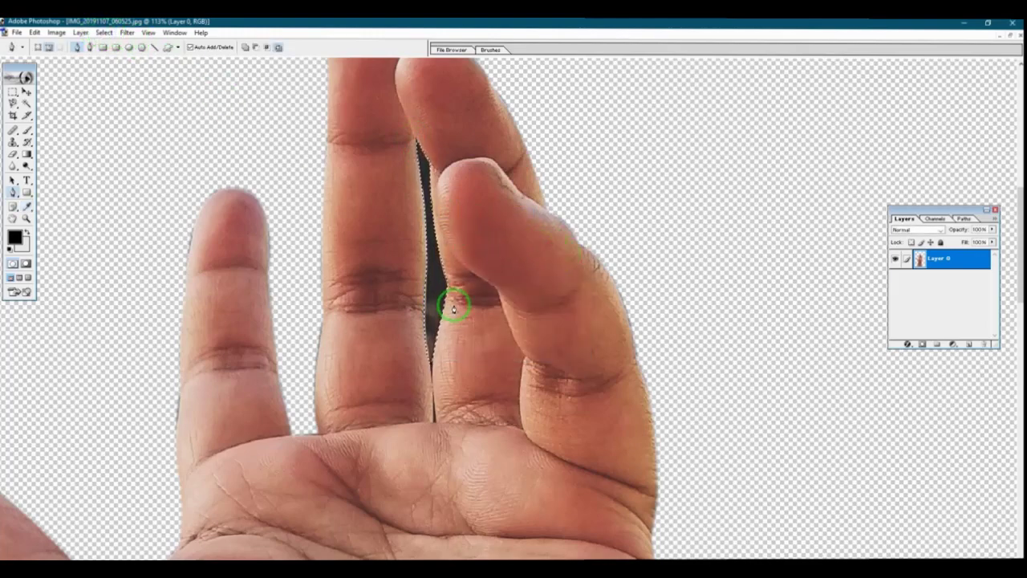
pyautogui.press('Delete')
pyautogui.hotkey('ctrl', '0')
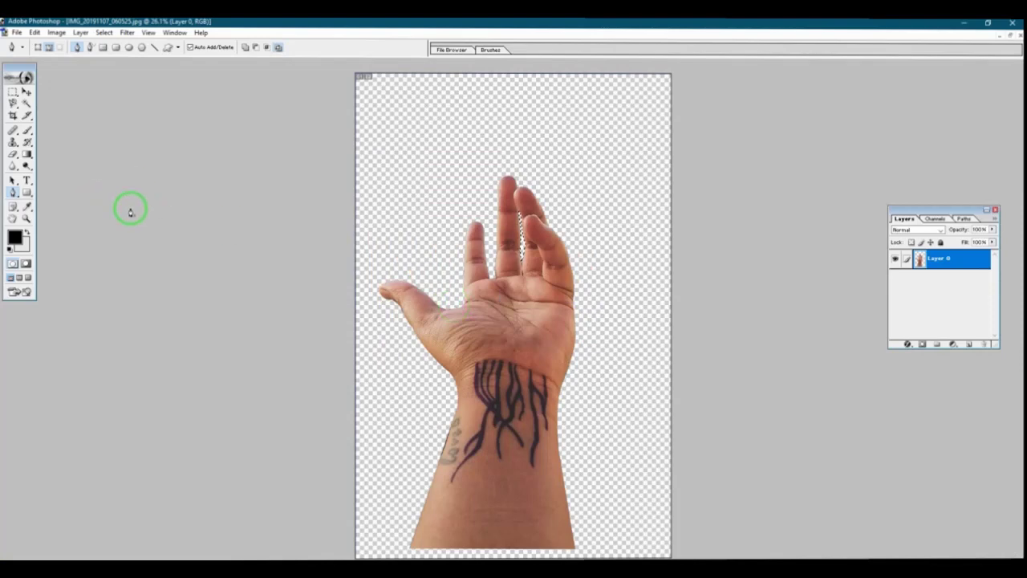
pyautogui.hotkey('ctrl', '-')
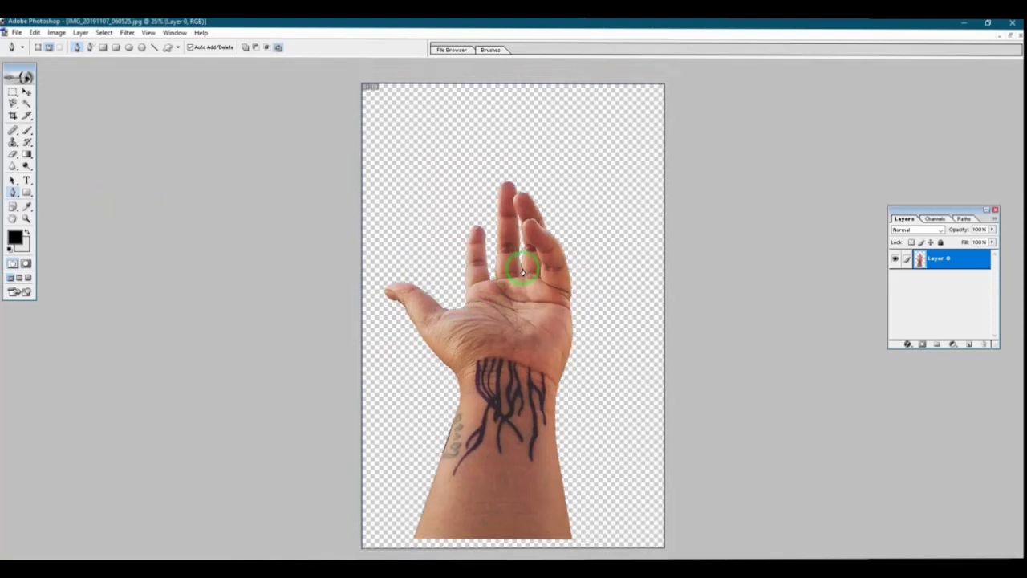
# Switch to the Move tool and open the background image sky copy.jpg.
pyautogui.click(27, 92)
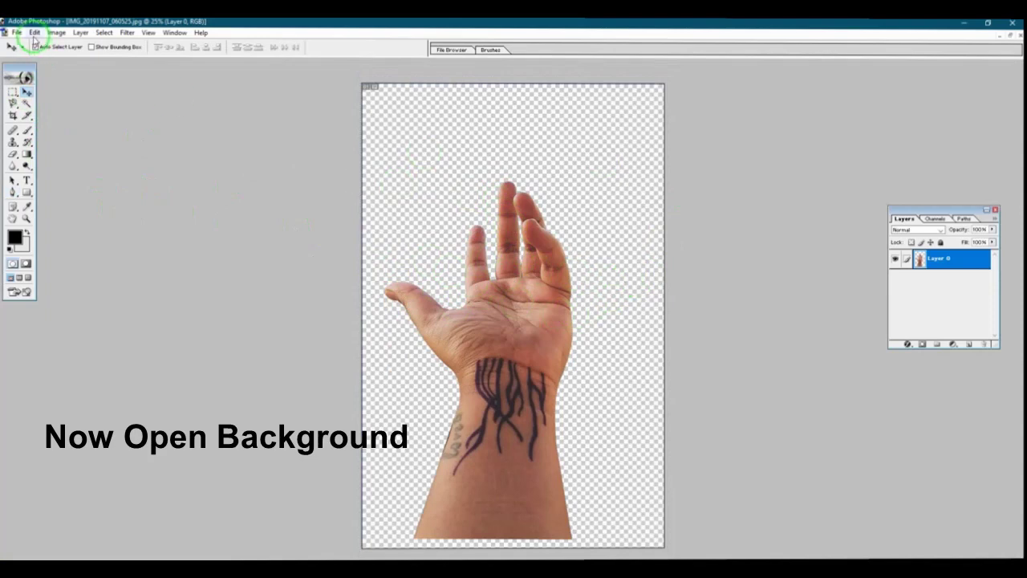
pyautogui.click(17, 33)
pyautogui.click(37, 57)
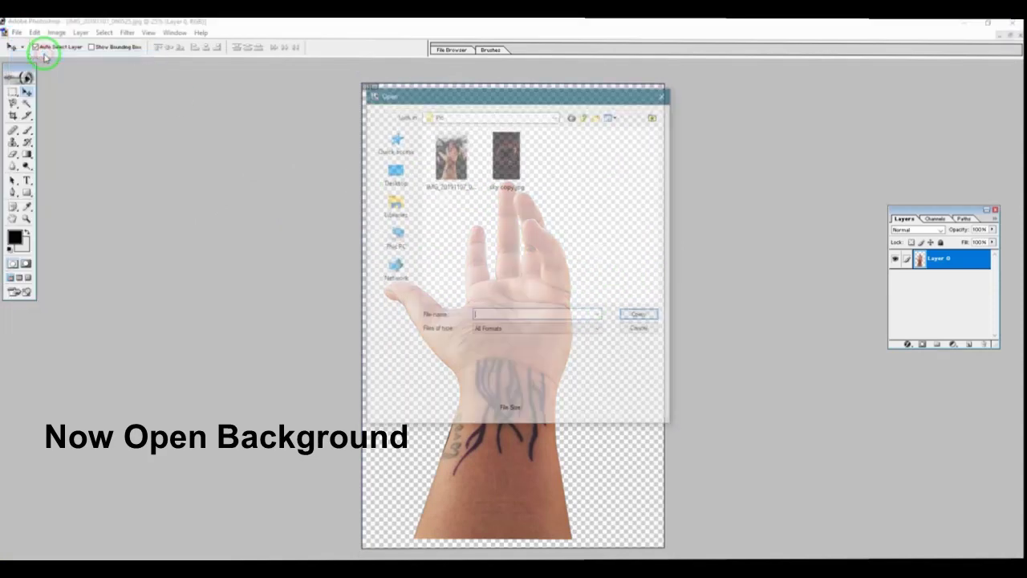
pyautogui.click(506, 155)
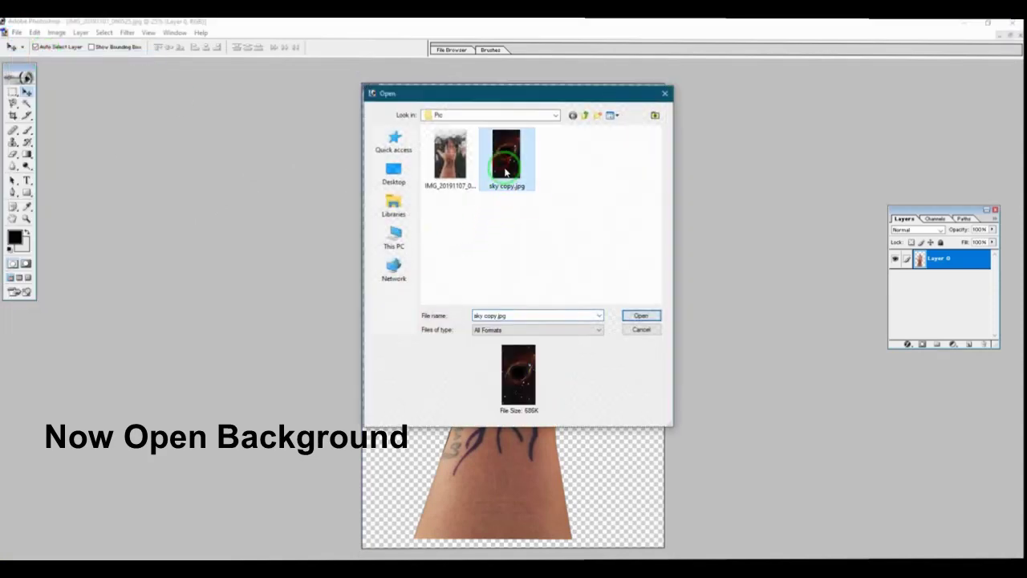
pyautogui.click(642, 316)
# Place the sky image into the hand document as a new layer and show the hand document maximized.
pyautogui.moveTo(223, 74); pyautogui.dragTo(667, 115)
pyautogui.moveTo(637, 260); pyautogui.dragTo(281, 224)
pyautogui.click(322, 69)
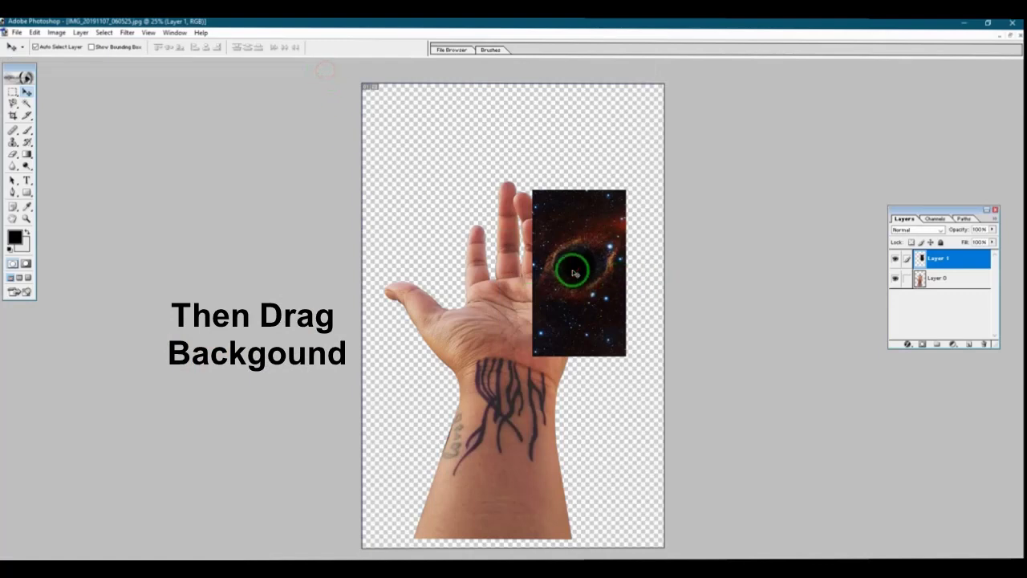
# Align the sky layer with the canvas's upper-left corner and enlarge it with Free Transform to fill the whole canvas.
pyautogui.moveTo(573, 268); pyautogui.dragTo(405, 165)
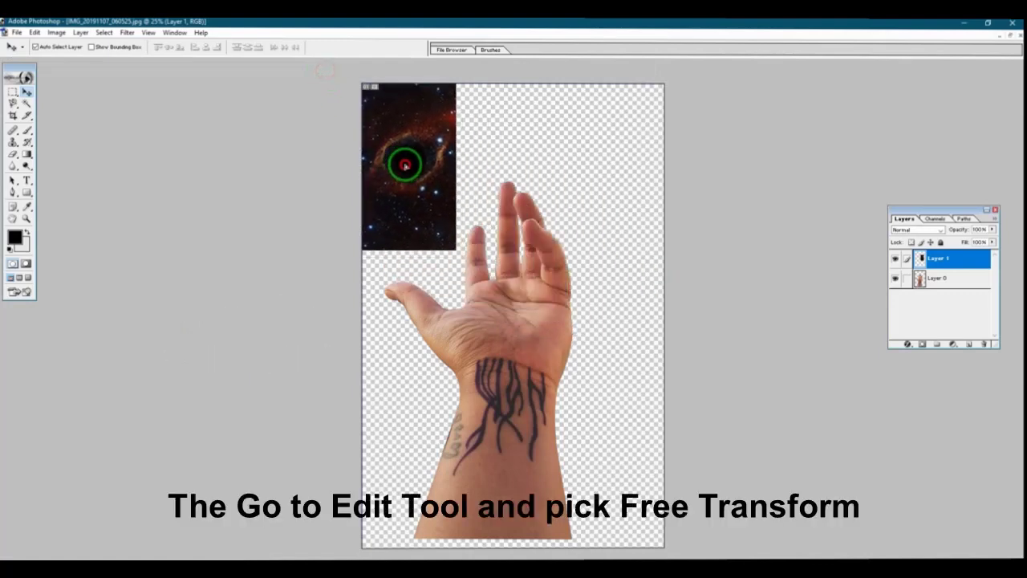
pyautogui.click(127, 32)
pyautogui.click(99, 33)
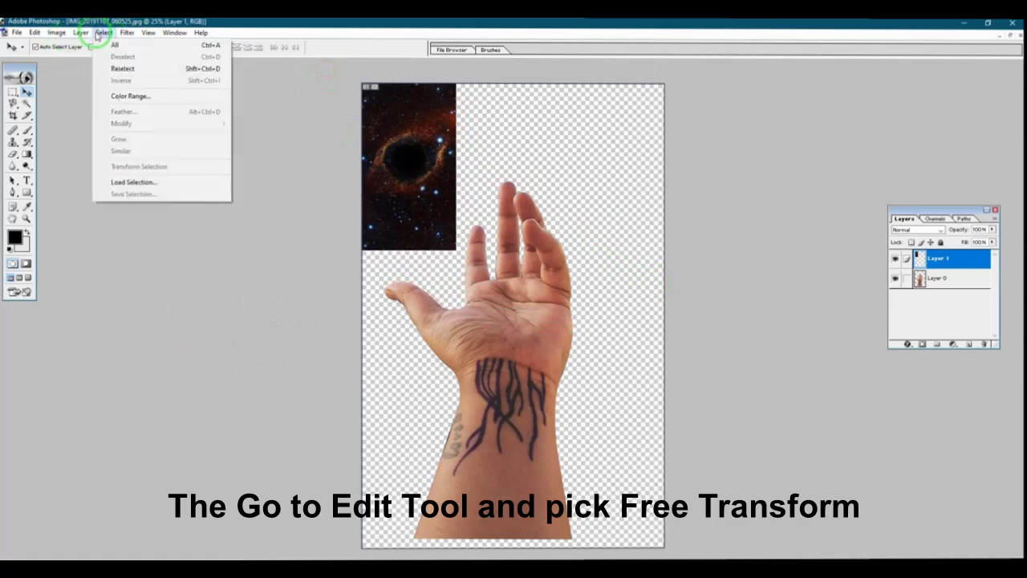
pyautogui.click(35, 33)
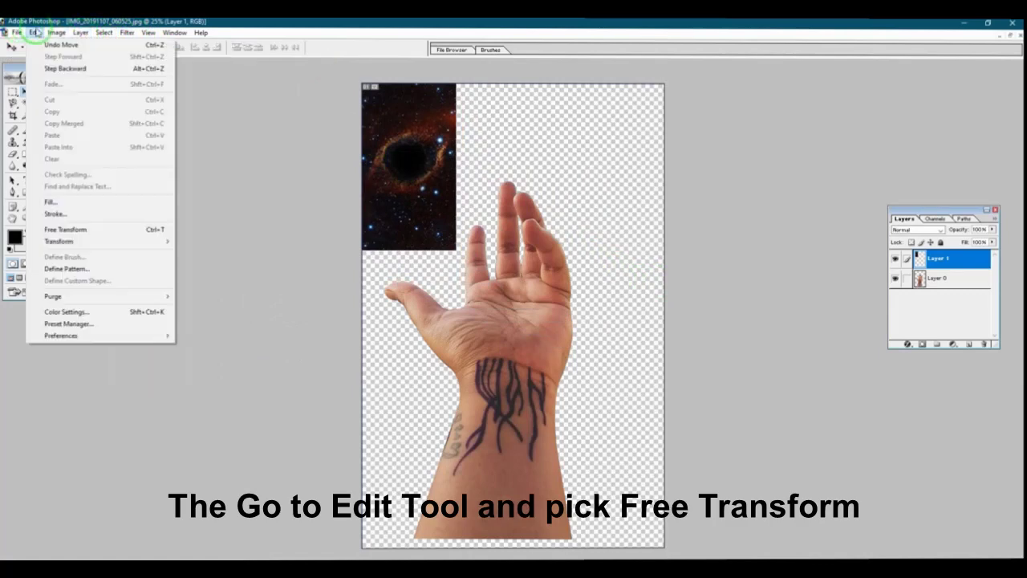
pyautogui.click(119, 229)
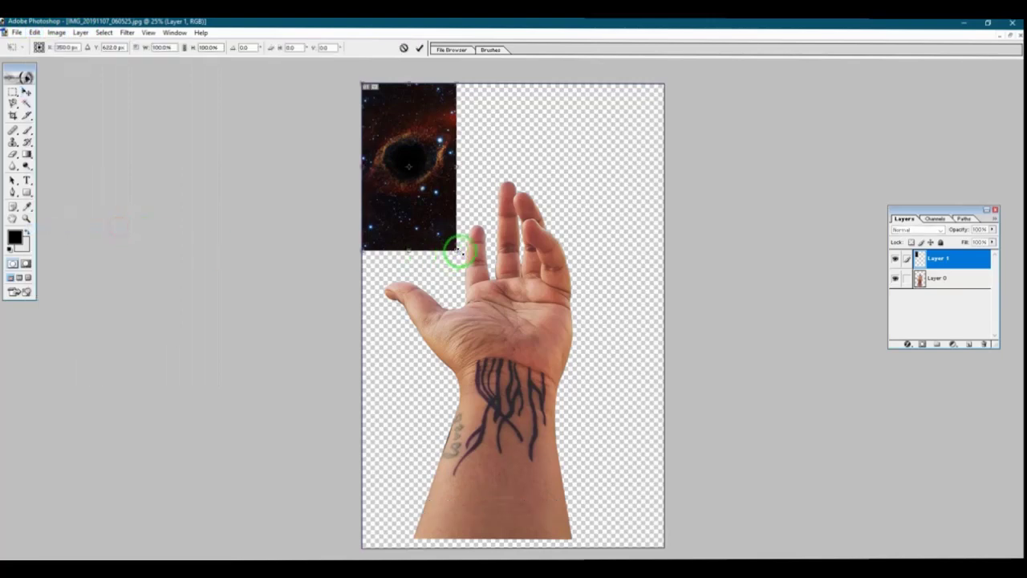
pyautogui.moveTo(454, 250); pyautogui.dragTo(671, 547)
pyautogui.doubleClick(566, 383)
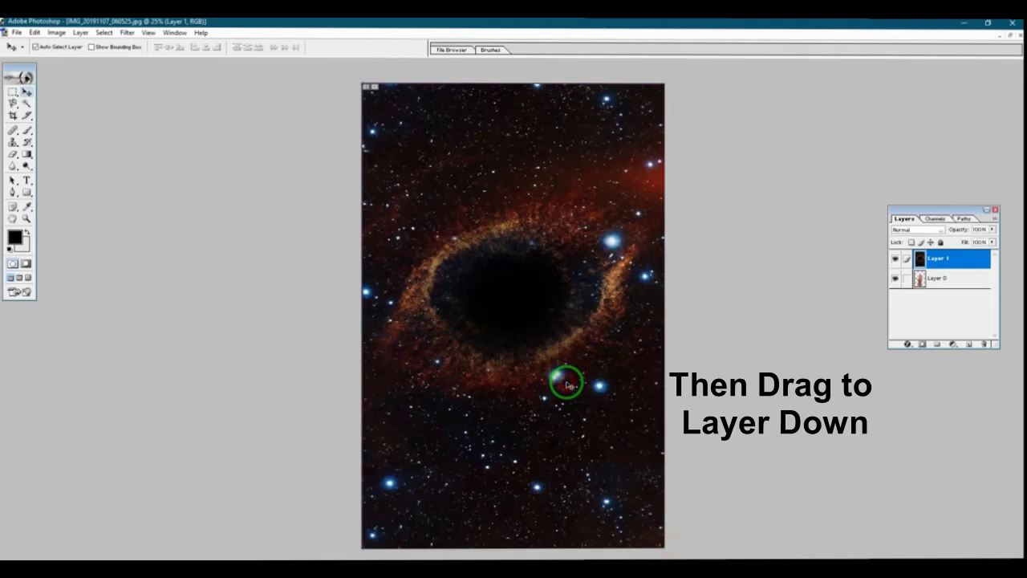
# Move the sky layer below the hand layer and shift the hand so the forearm meets the canvas's lower edge.
pyautogui.moveTo(941, 261); pyautogui.dragTo(949, 282)
pyautogui.click(513, 321)
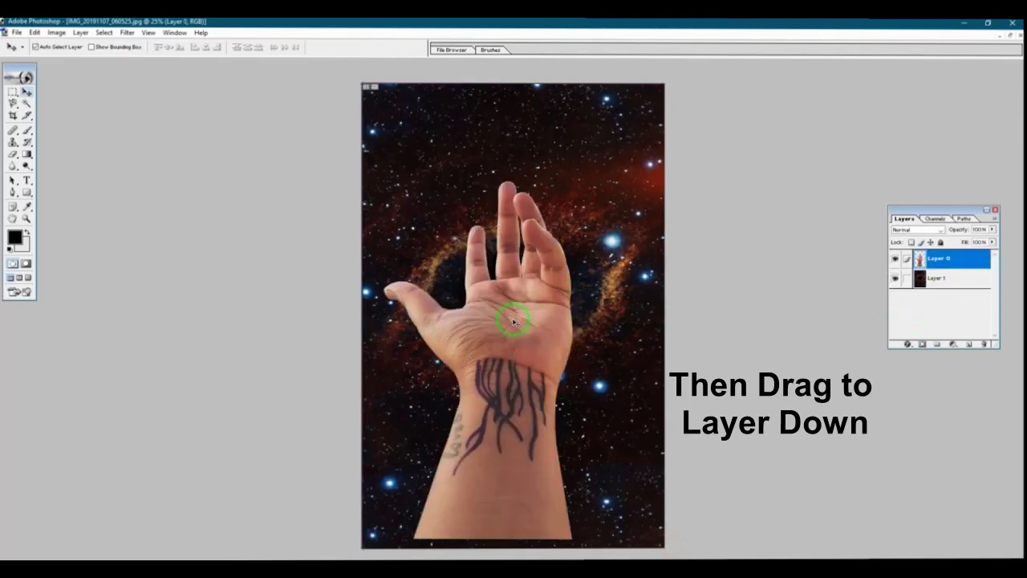
pyautogui.moveTo(513, 321); pyautogui.dragTo(523, 327)
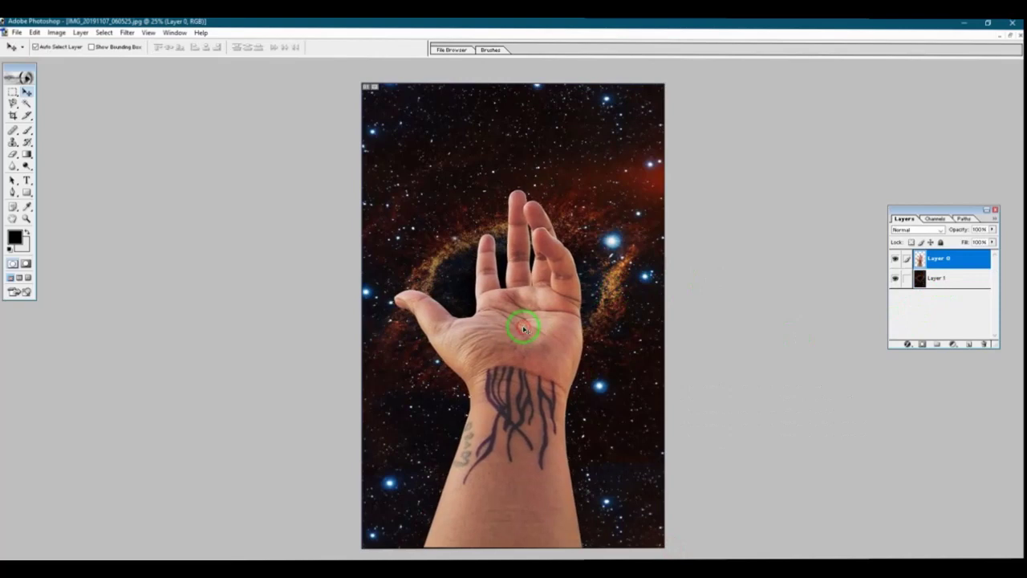
# Free Transform the hand layer to about 74.6% width and 76.1% height, keeping the forearm's cut end on the canvas's lower edge.
pyautogui.click(35, 32)
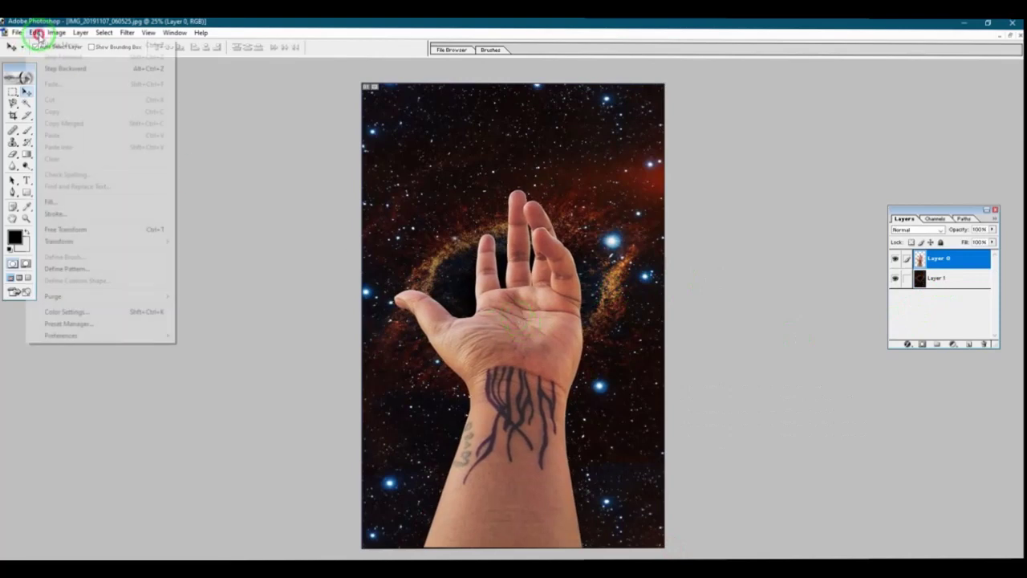
pyautogui.click(91, 231)
pyautogui.moveTo(587, 191); pyautogui.dragTo(584, 224)
pyautogui.moveTo(535, 318); pyautogui.dragTo(537, 348)
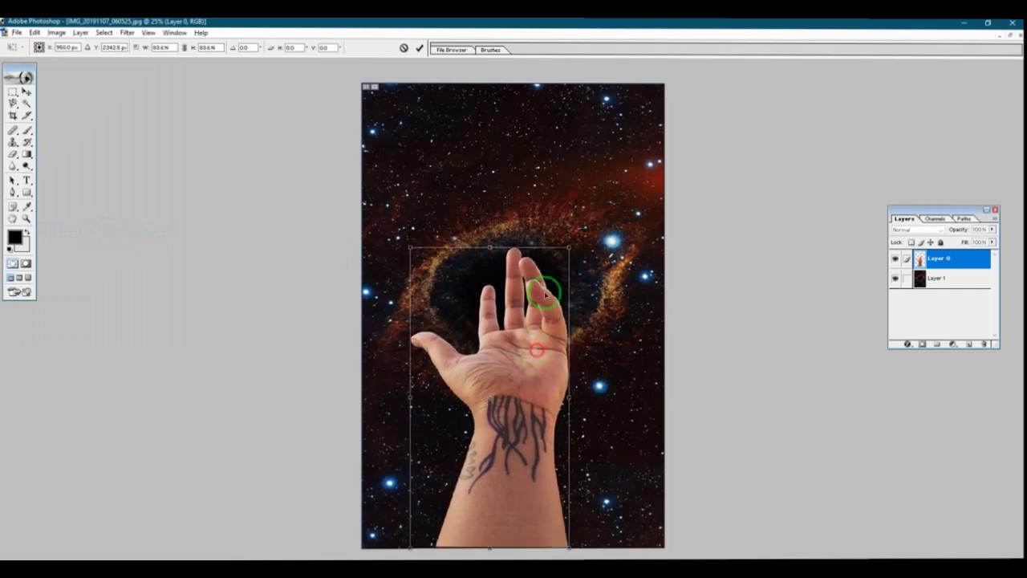
pyautogui.moveTo(569, 248); pyautogui.dragTo(564, 259)
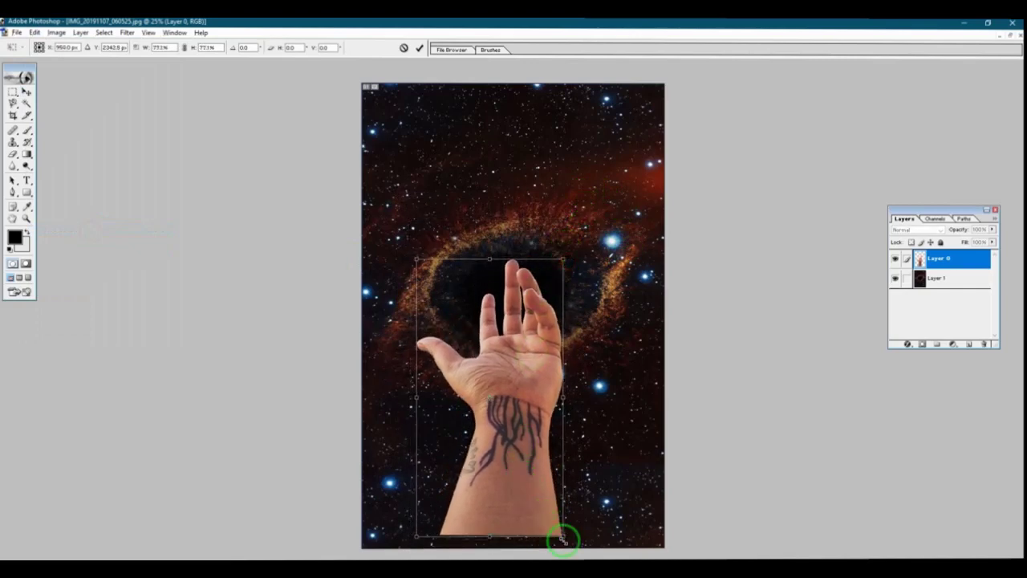
pyautogui.moveTo(563, 537); pyautogui.dragTo(567, 549)
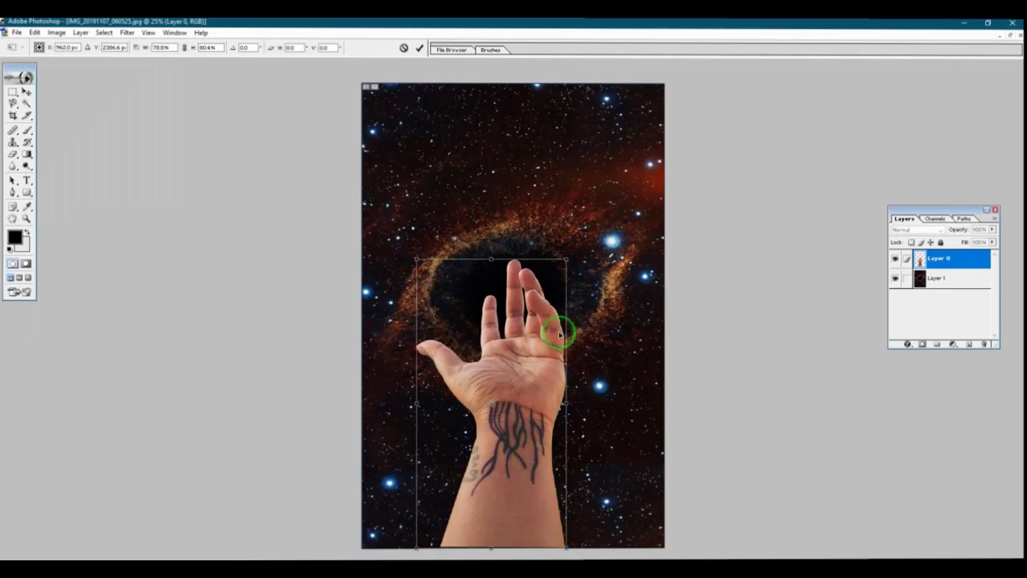
pyautogui.hotkey('ctrl', '-')
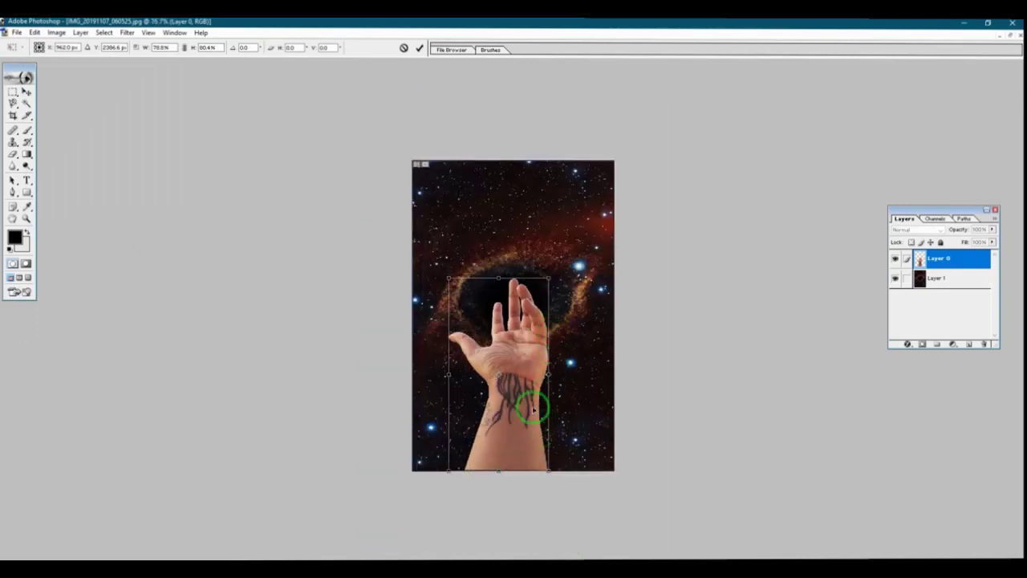
pyautogui.moveTo(548, 284); pyautogui.dragTo(545, 288)
pyautogui.moveTo(530, 405); pyautogui.dragTo(533, 410)
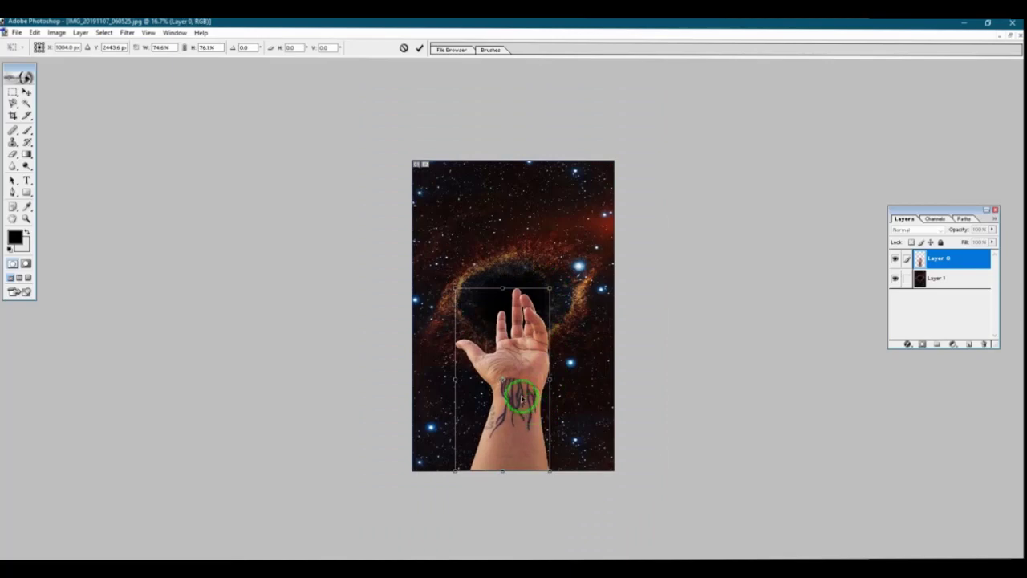
pyautogui.press('Return')
pyautogui.hotkey('ctrl', '+')
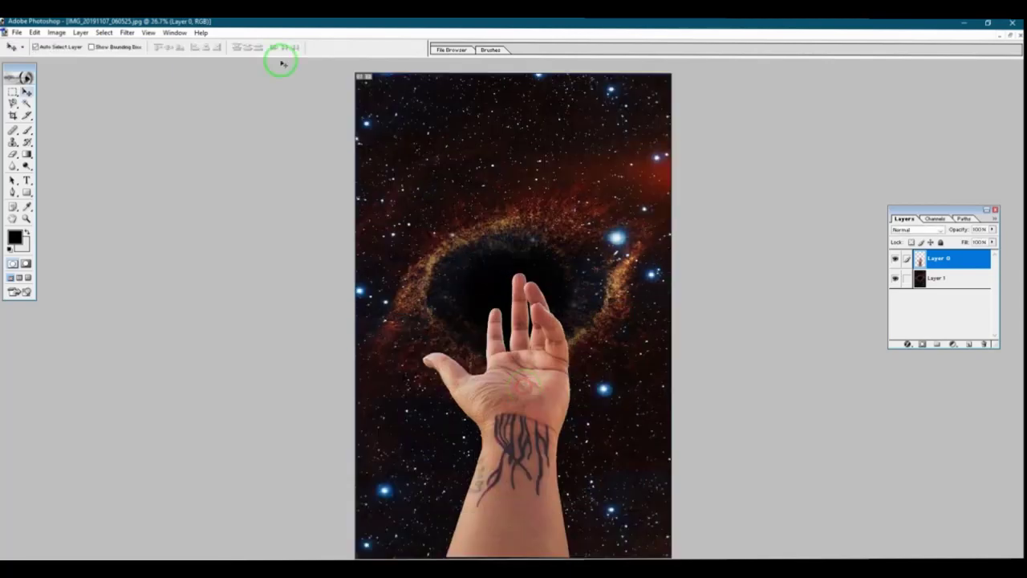
pyautogui.click(126, 32)
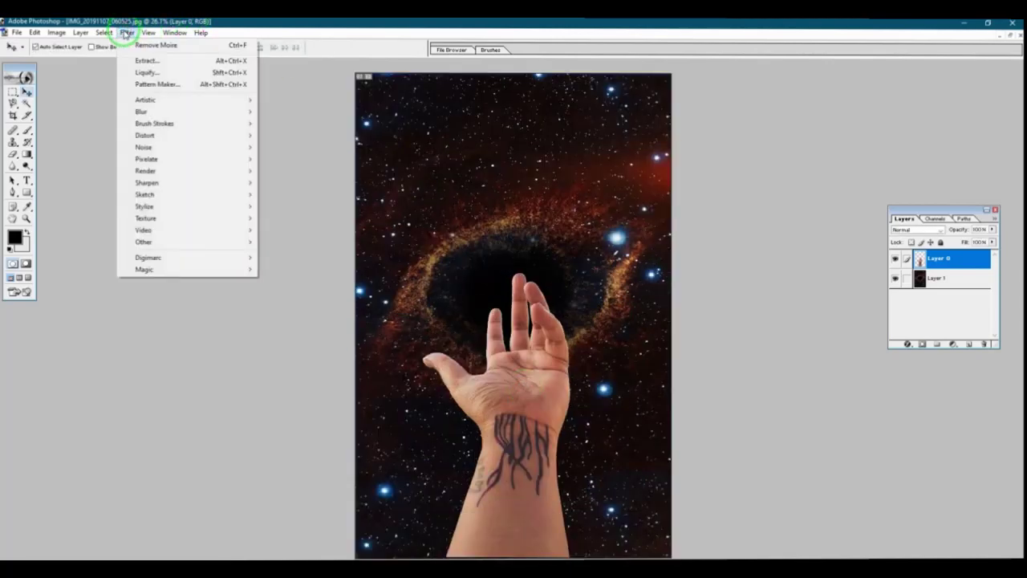
pyautogui.click(523, 394)
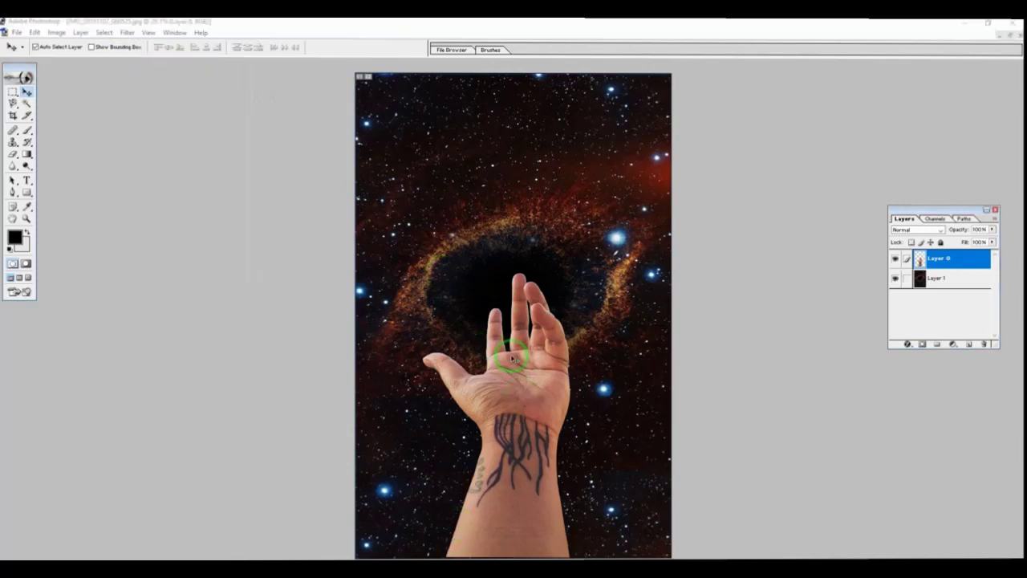
# Brighten the hand layer with Levels, setting the white input level to 216 and the midtone input to 1.17.
pyautogui.click(56, 32)
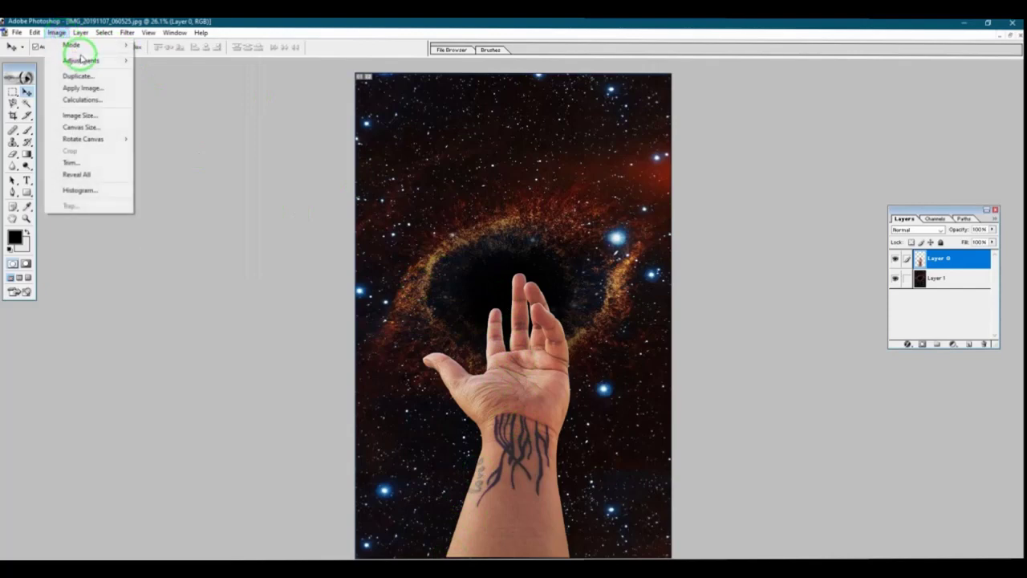
pyautogui.moveTo(80, 60)
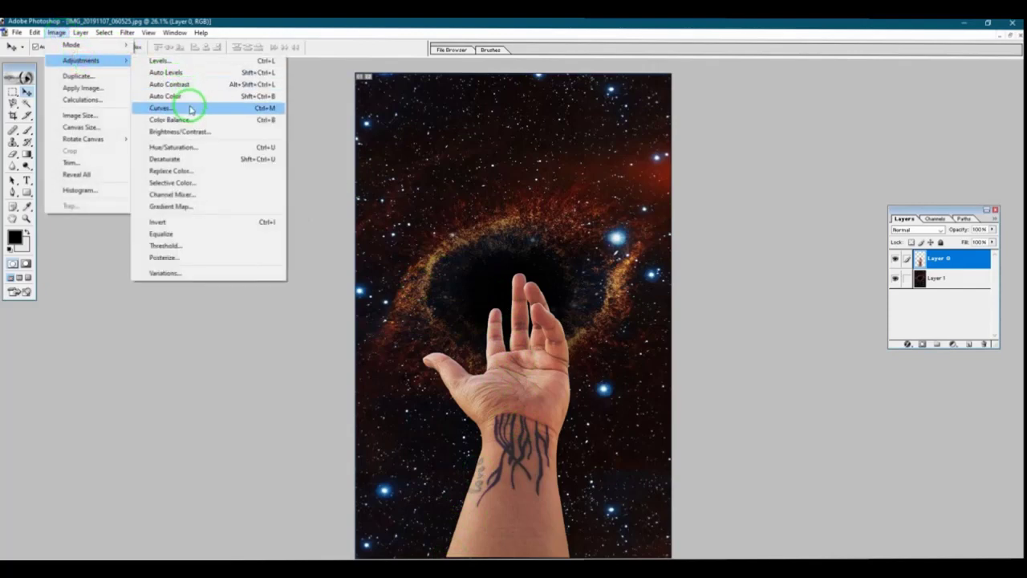
pyautogui.click(229, 63)
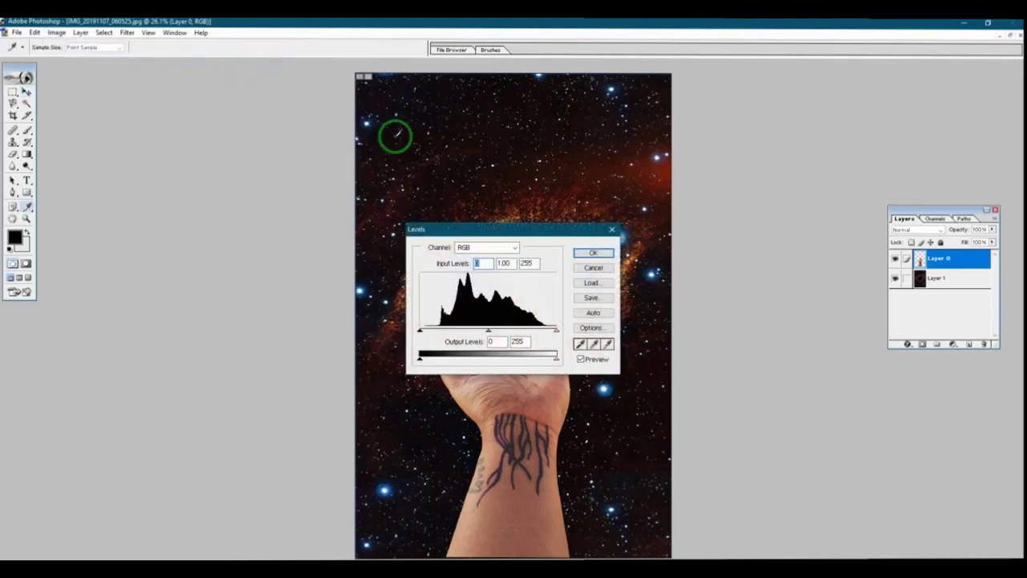
pyautogui.moveTo(553, 232); pyautogui.dragTo(747, 116)
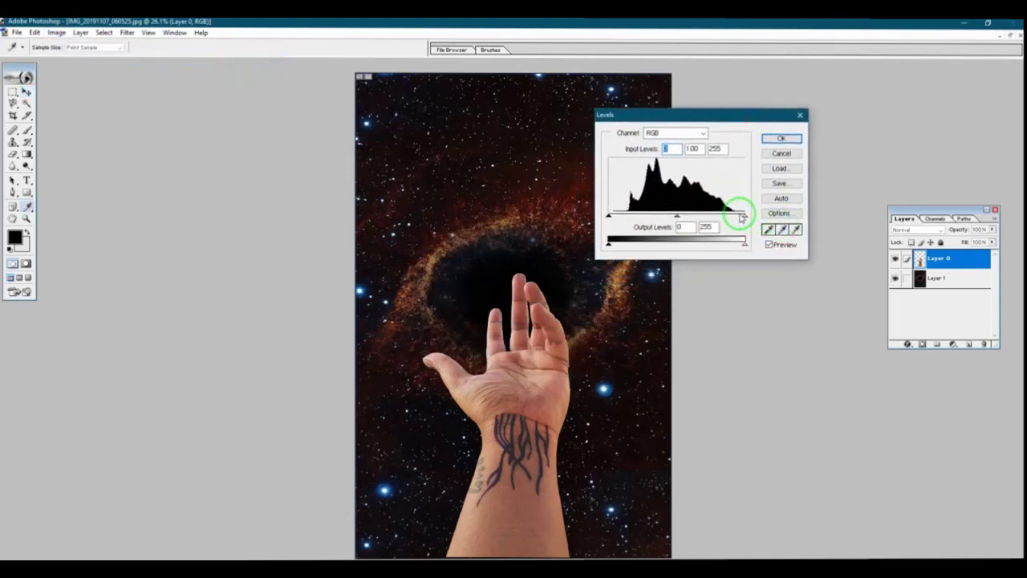
pyautogui.moveTo(743, 215)
pyautogui.mouseDown()
pyautogui.moveTo(715, 218)
pyautogui.moveTo(724, 224)
pyautogui.mouseUp()
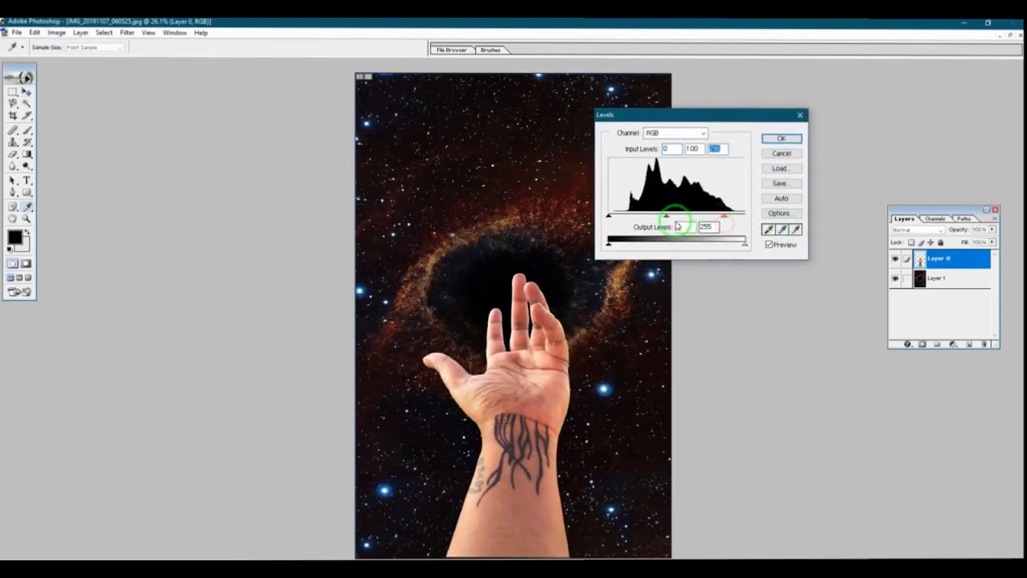
pyautogui.click(651, 218)
pyautogui.moveTo(652, 218); pyautogui.dragTo(659, 220)
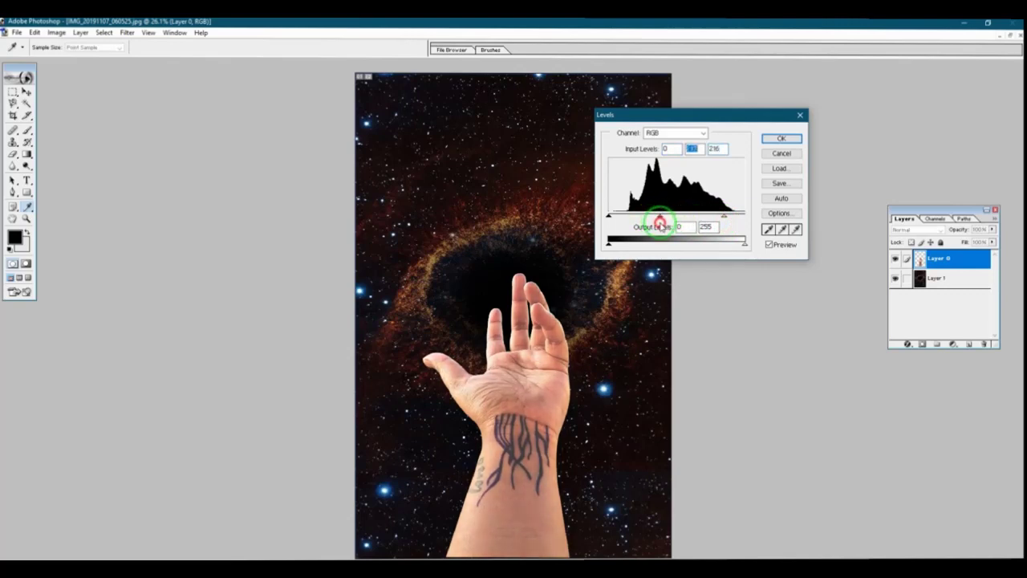
pyautogui.click(781, 138)
# Preview the composite full screen on black with the panels hidden and the image fitted to the screen.
pyautogui.press('v')
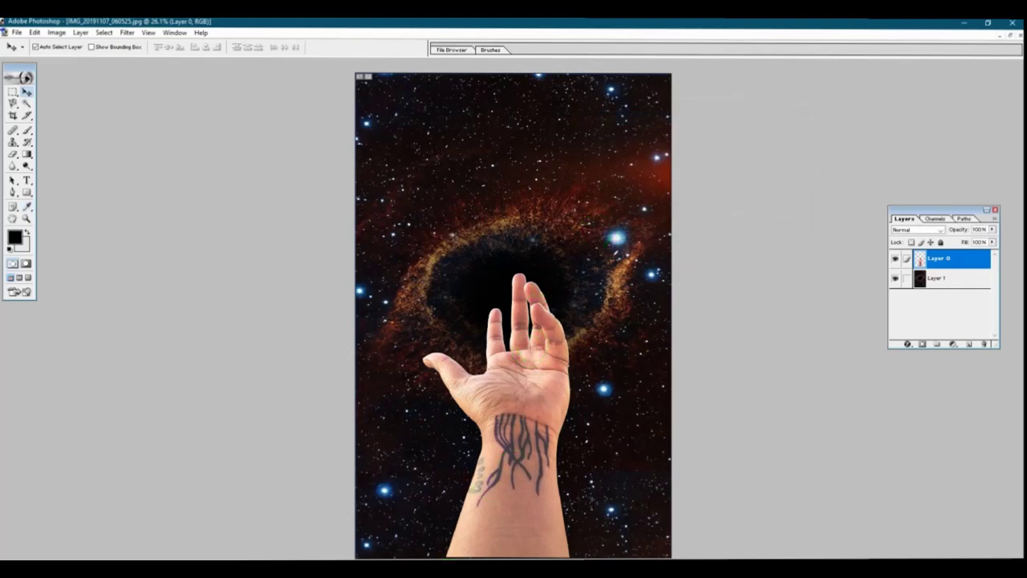
pyautogui.press('f')
pyautogui.press('f')
pyautogui.press('Tab')
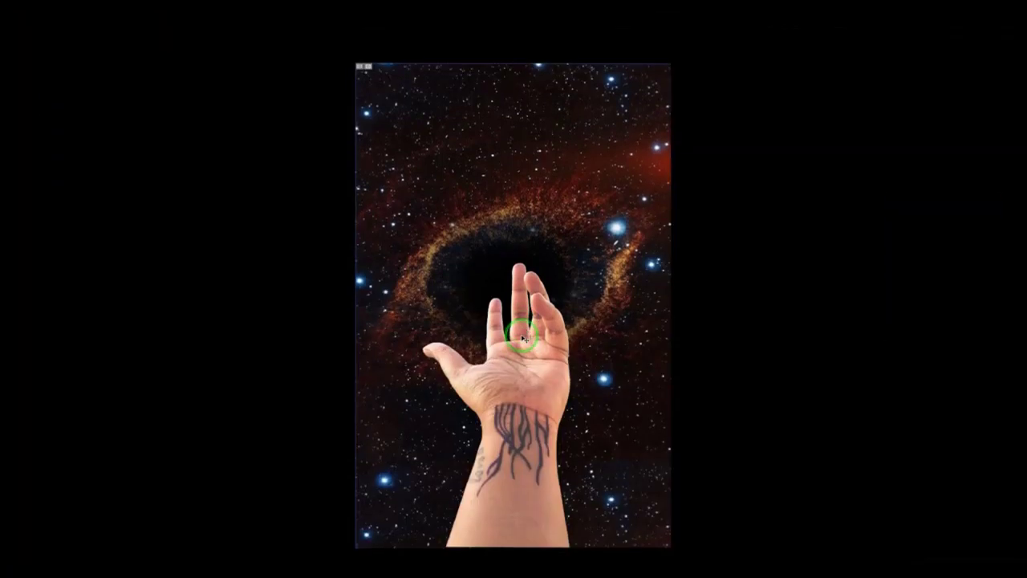
pyautogui.hotkey('ctrl', '0')
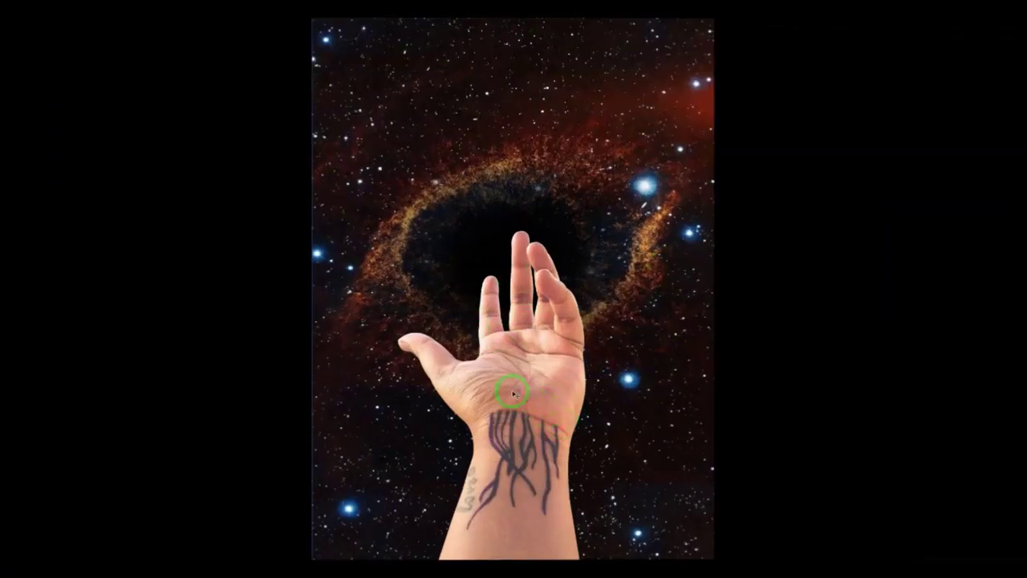